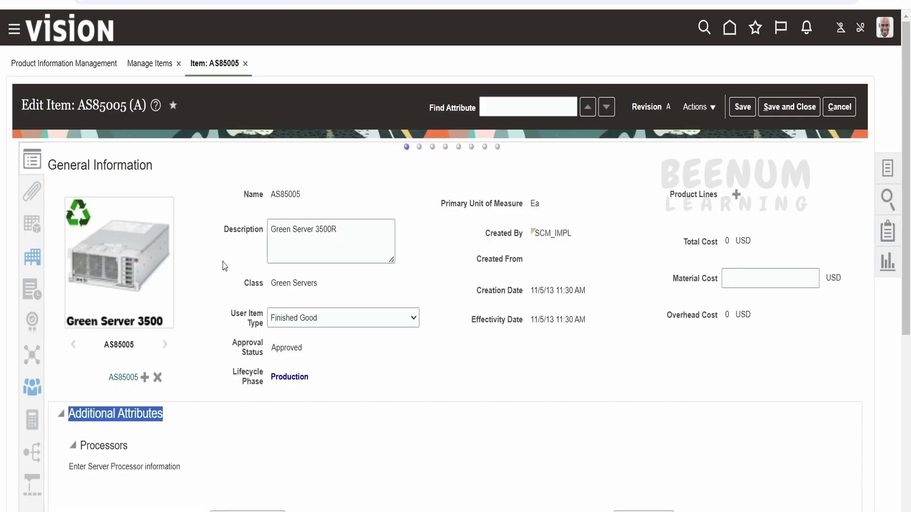
Select 'faces' in the page address, then put focus in item AS85005's Description field.
double_click(268, 3)
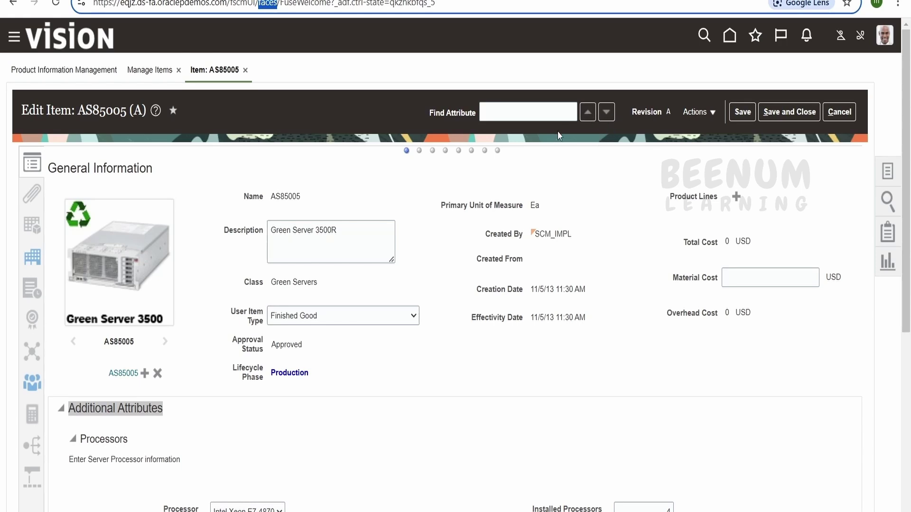
left_click(395, 244)
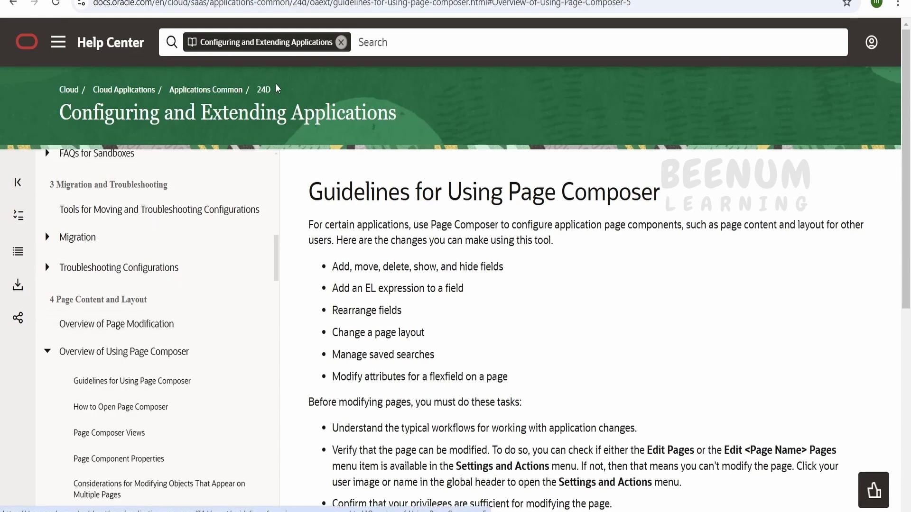
left_click_drag(278, 89, 257, 89)
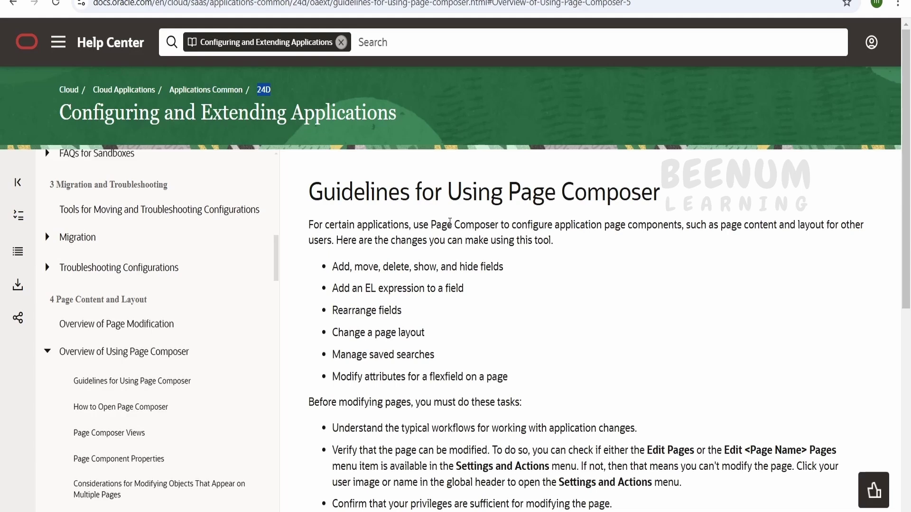
left_click_drag(447, 224, 423, 212)
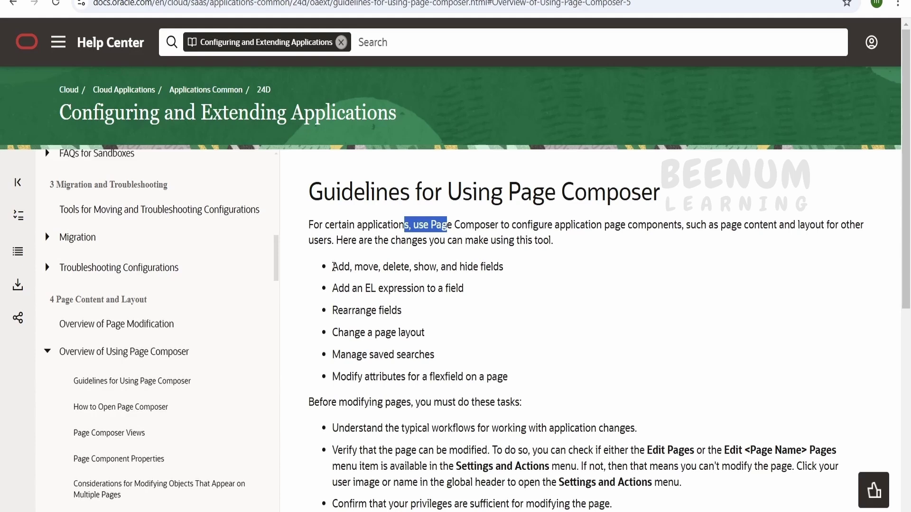
left_click_drag(332, 270, 515, 271)
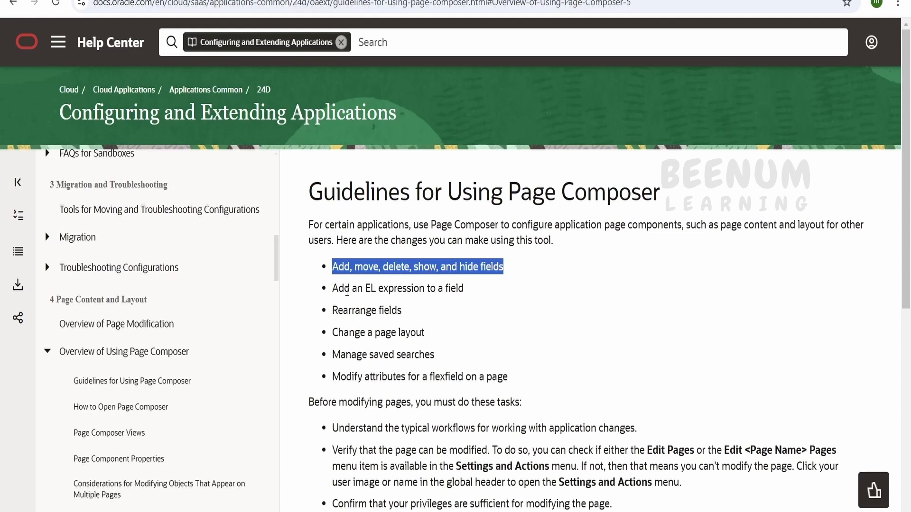
left_click_drag(330, 290, 485, 291)
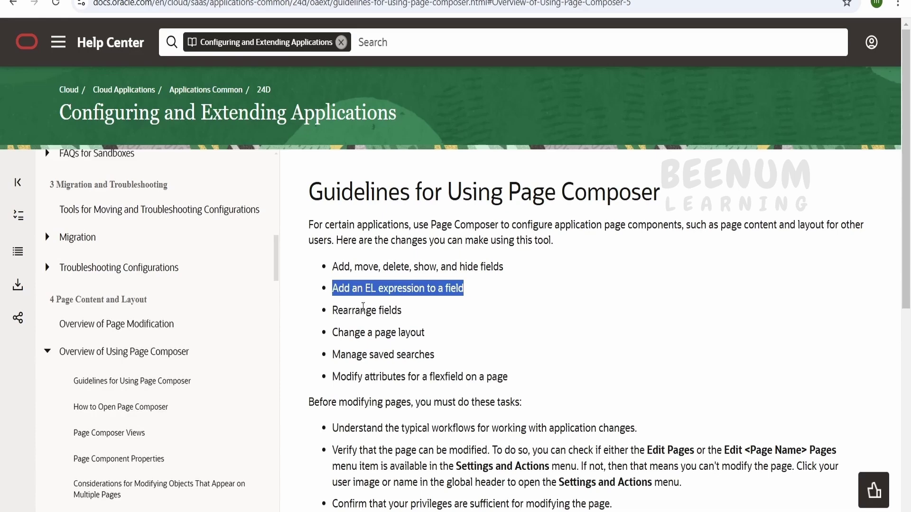
left_click_drag(333, 311, 402, 312)
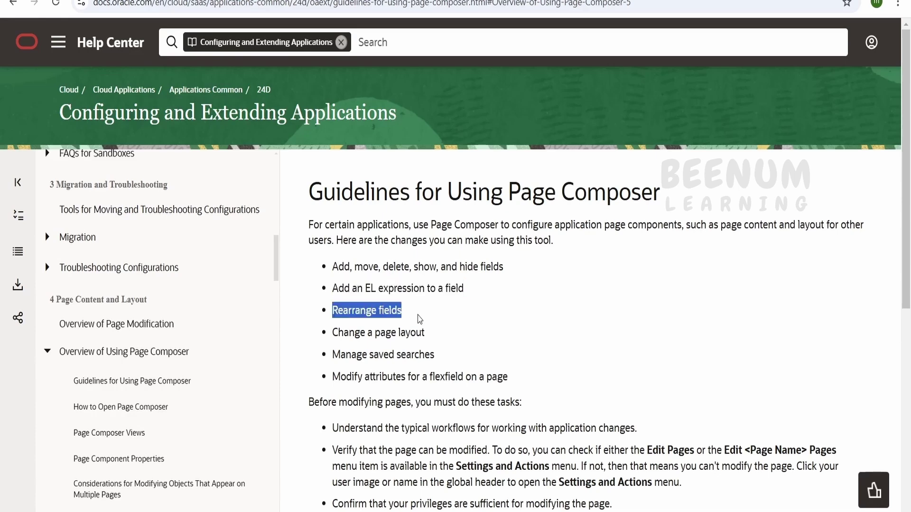
left_click_drag(337, 332, 446, 341)
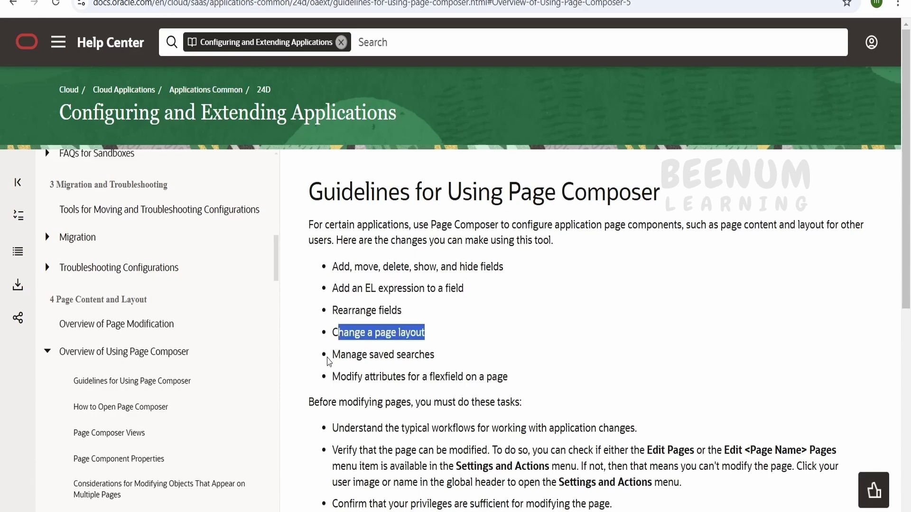
left_click_drag(329, 359, 463, 351)
scroll(364, 301, "down", 3)
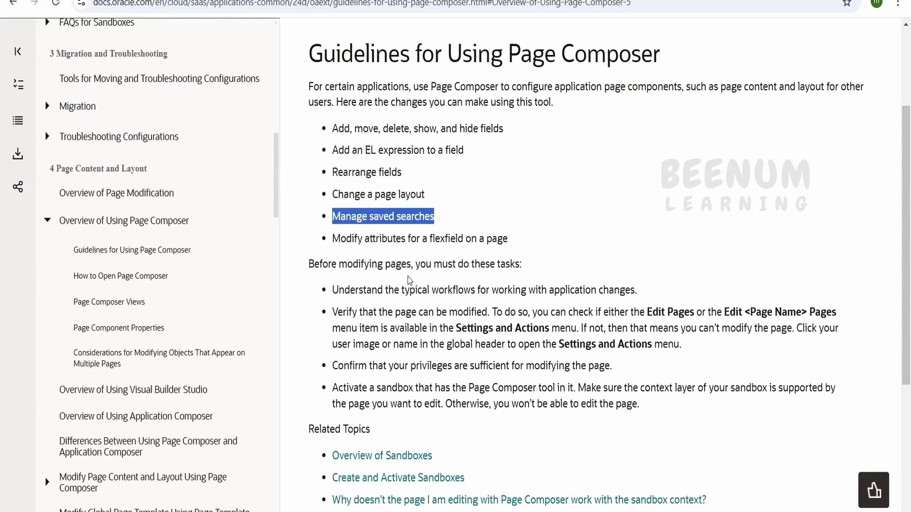
scroll(409, 280, "down", 5)
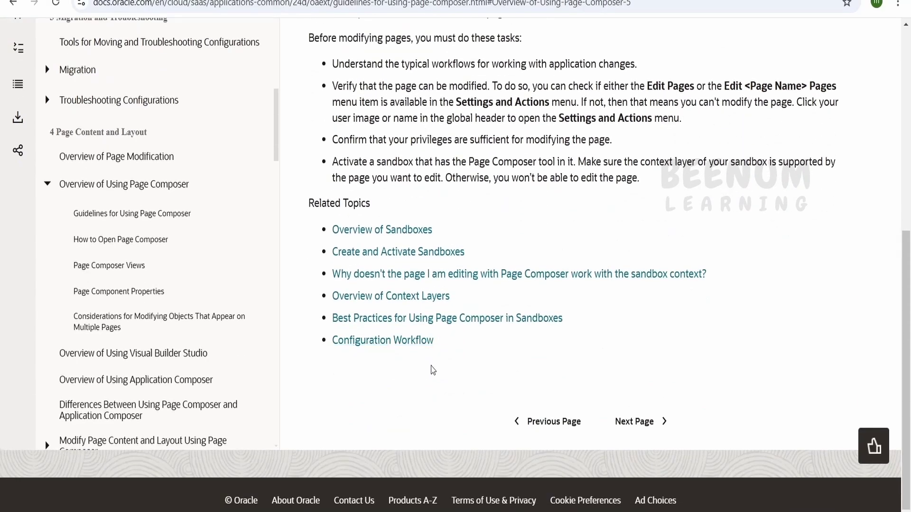
scroll(433, 370, "up", 8)
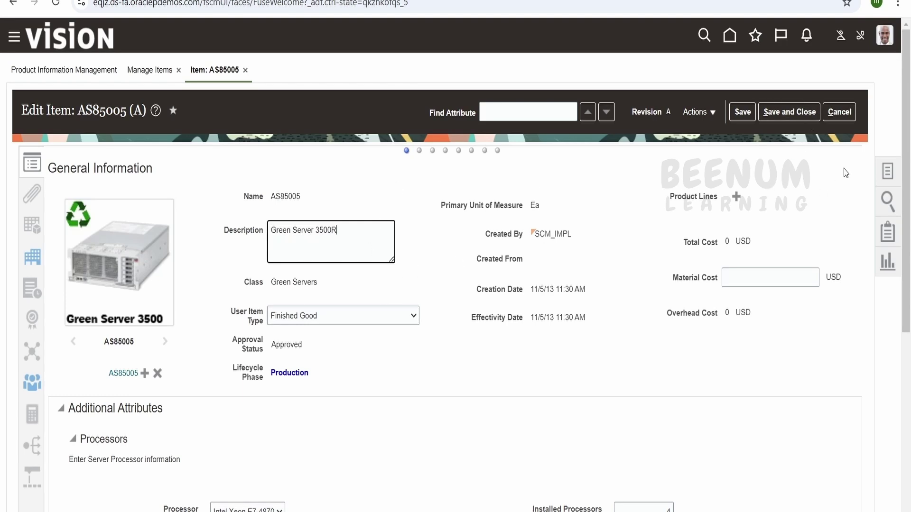
Try Edit Pages from Settings and Actions and dismiss the read-only Page Composer warning.
left_click(890, 42)
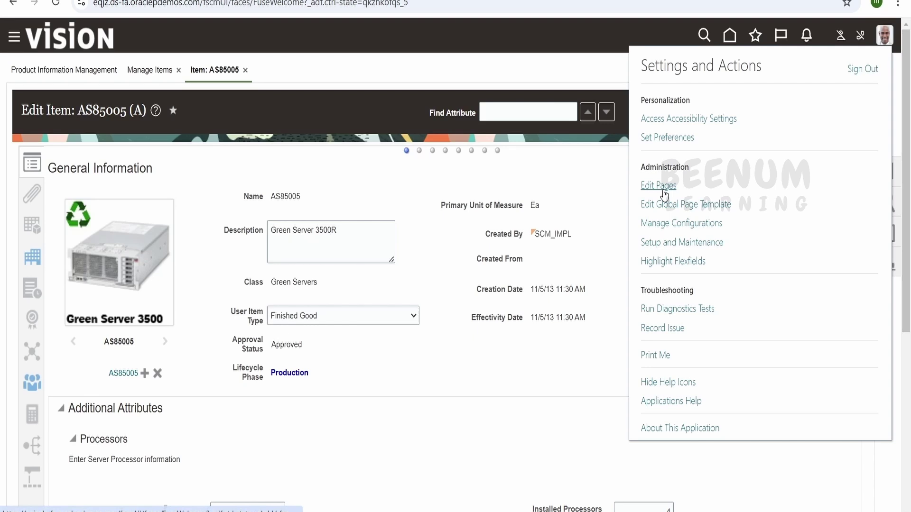
left_click(663, 189)
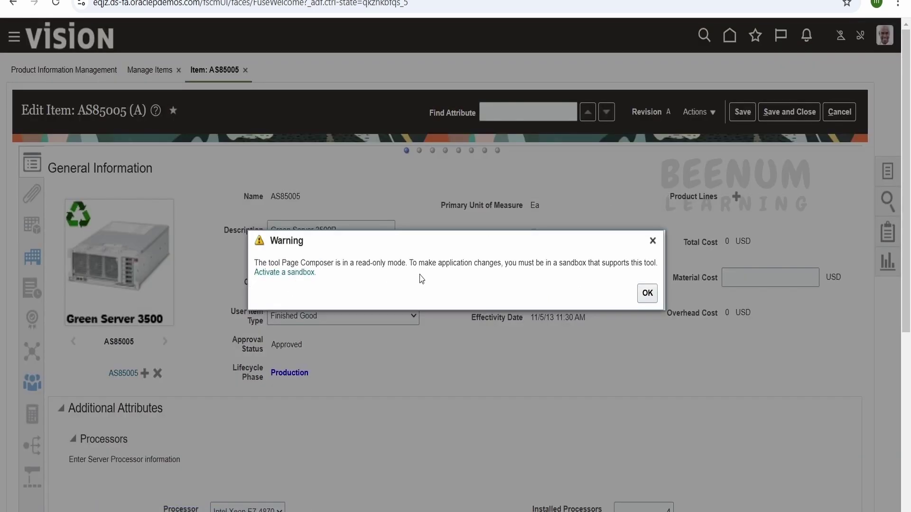
left_click(656, 299)
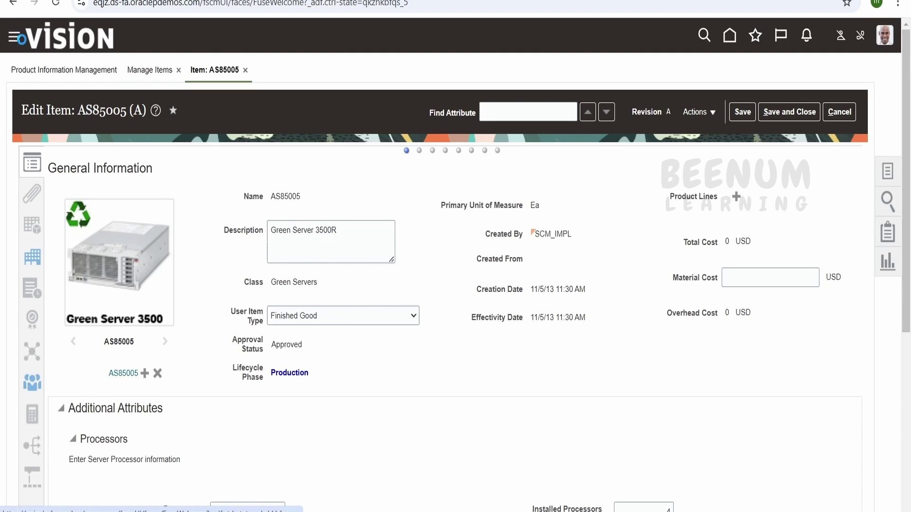
Browse the Navigator's Configuration group of work areas, then close the Navigator.
left_click(20, 40)
scroll(62, 384, "down", 4)
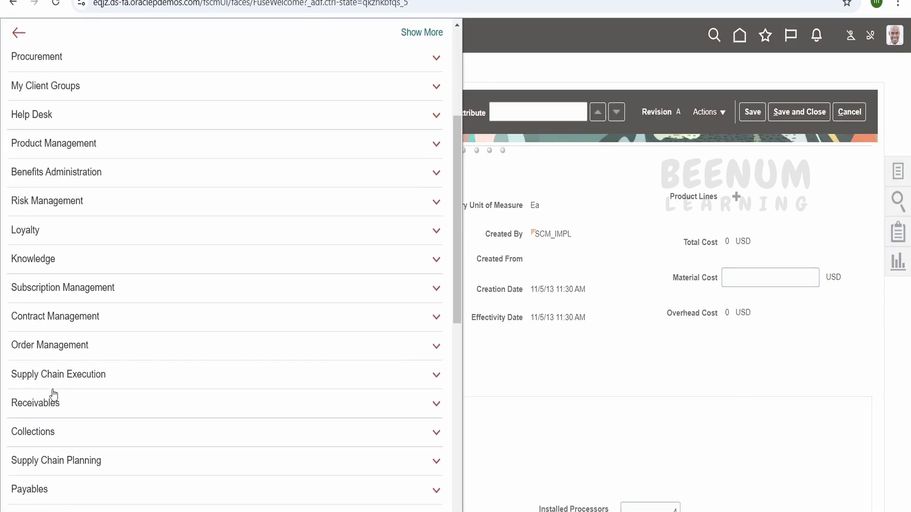
scroll(54, 395, "down", 10)
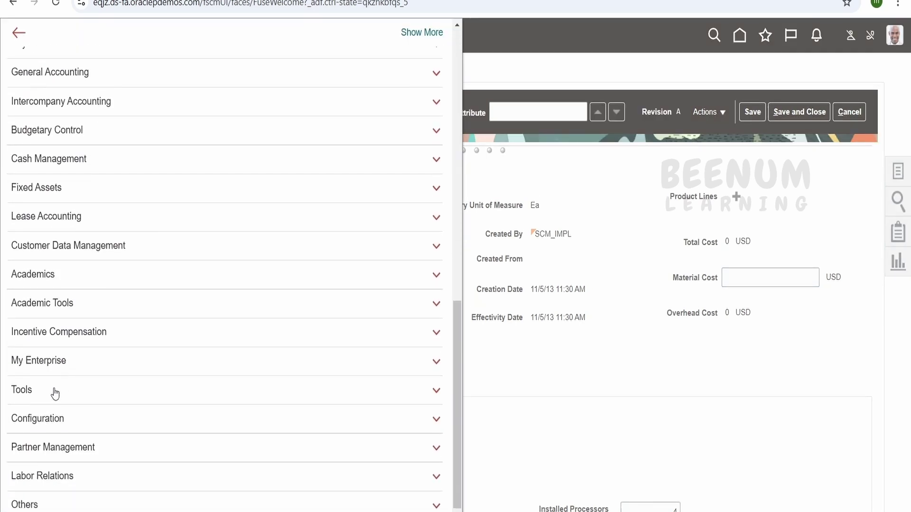
left_click(56, 418)
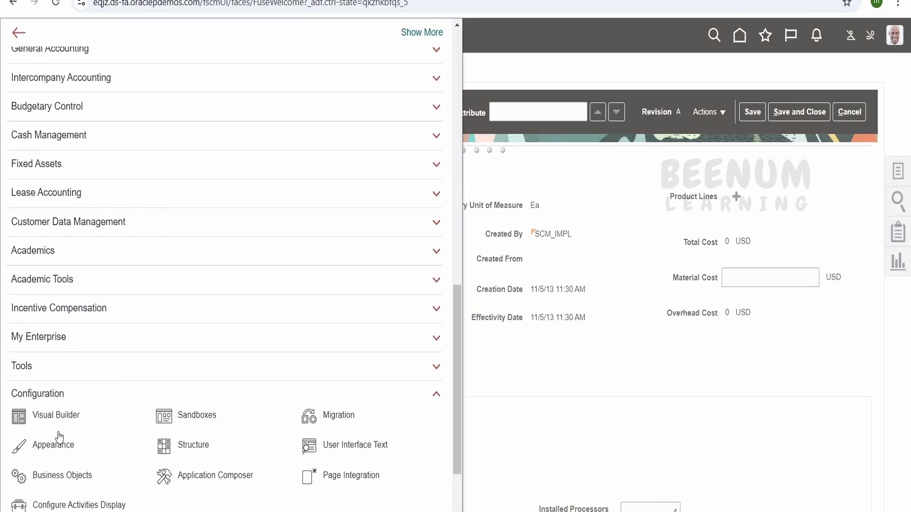
left_click(584, 289)
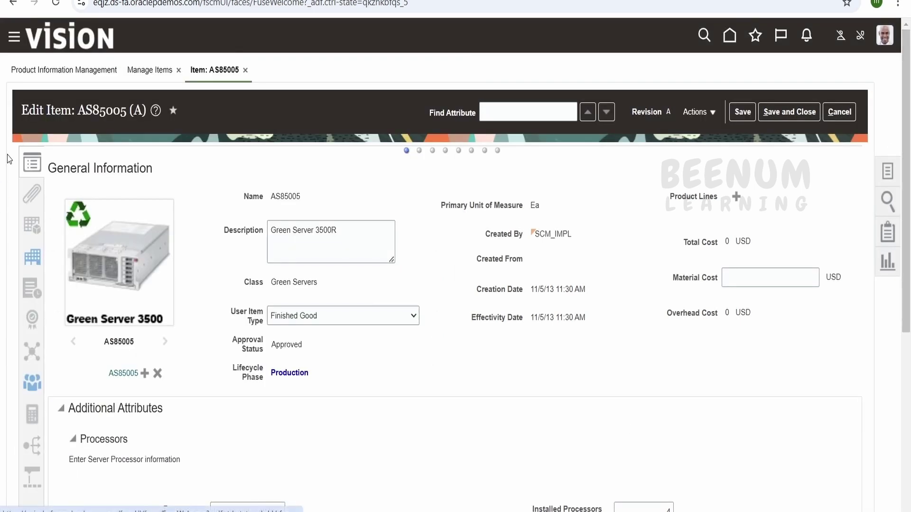
Retry Edit Pages and follow the warning's 'Activate a sandbox' link to the Sandboxes page.
left_click(884, 35)
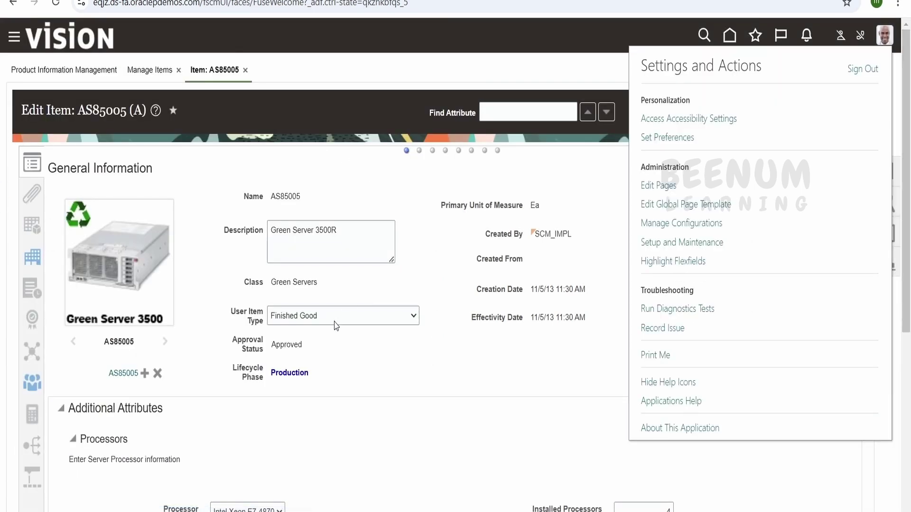
left_click(672, 188)
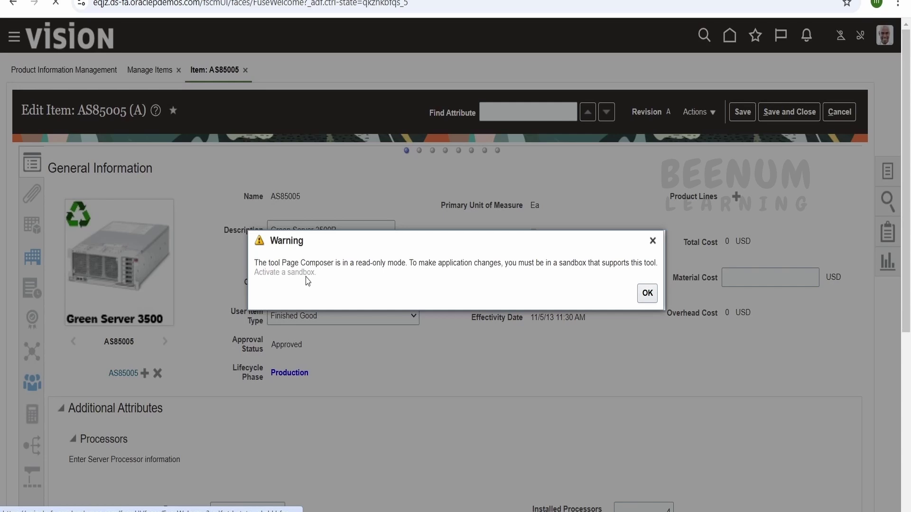
left_click(306, 274)
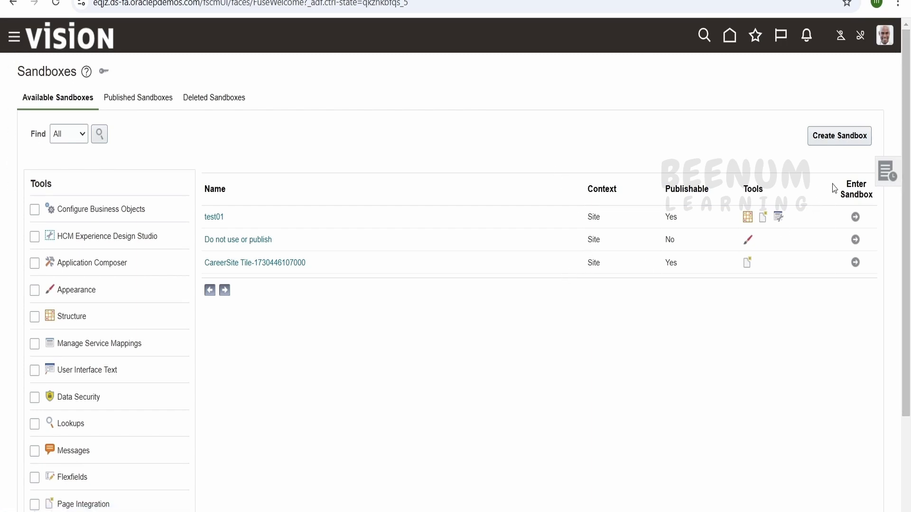
Create a new sandbox named learnPageComposer15 with the Page Composer tool marked Active.
left_click(850, 133)
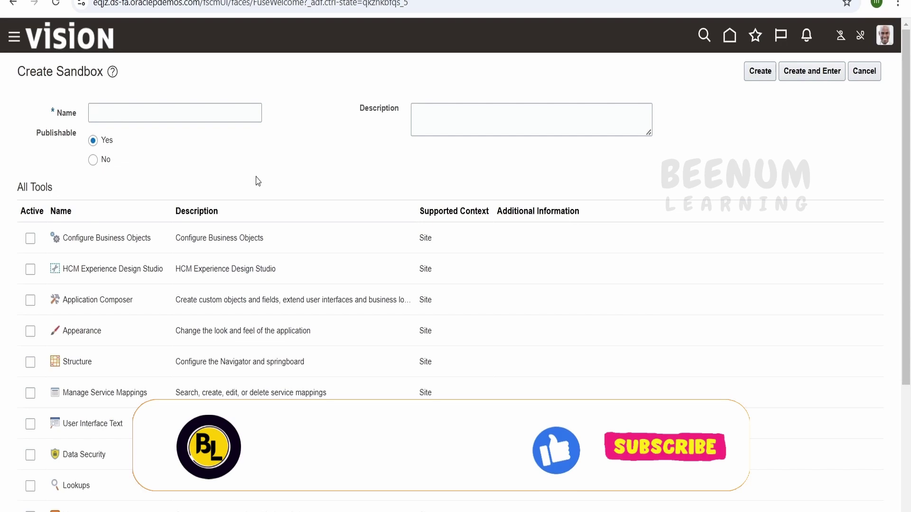
left_click(215, 118)
type("learn")
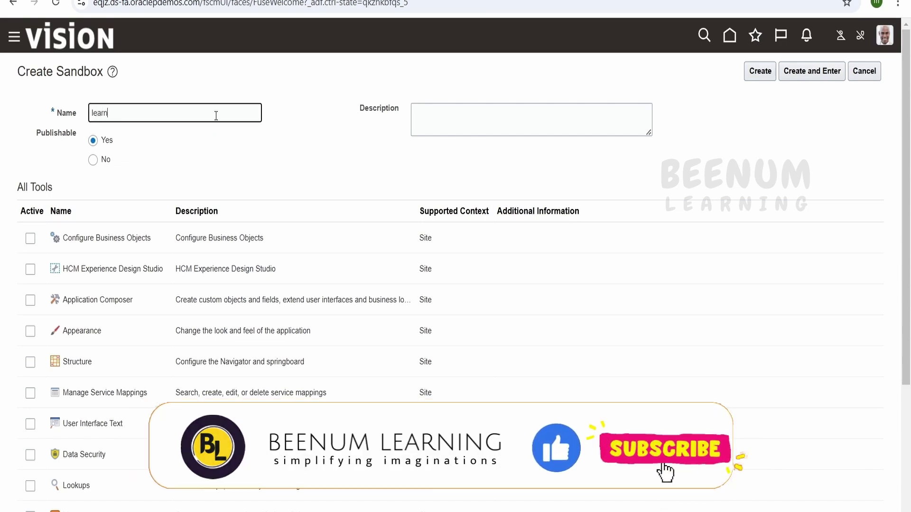
type("PageComposer")
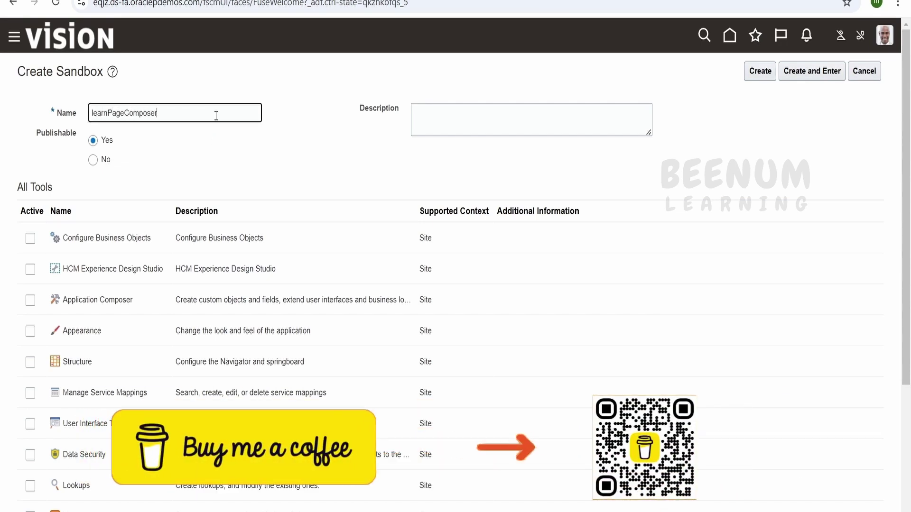
type("15")
scroll(51, 360, "down", 3)
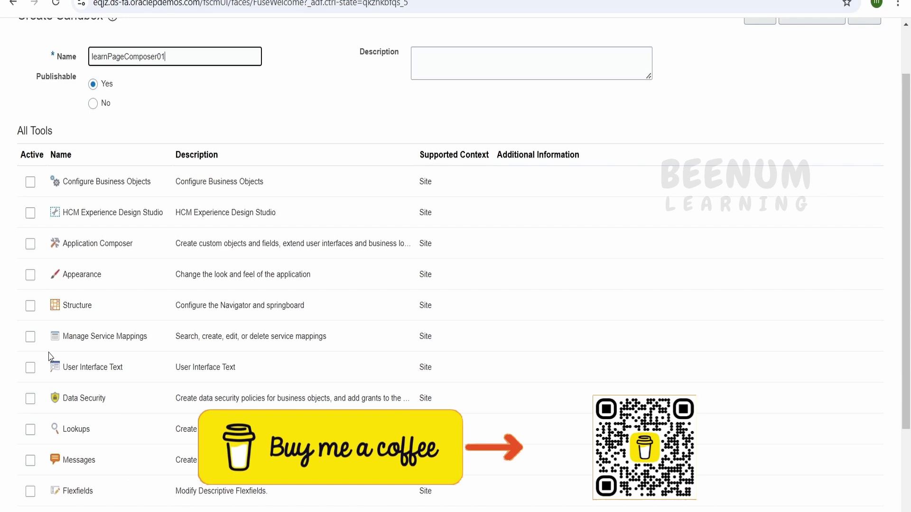
scroll(53, 282, "down", 1)
left_click(31, 431)
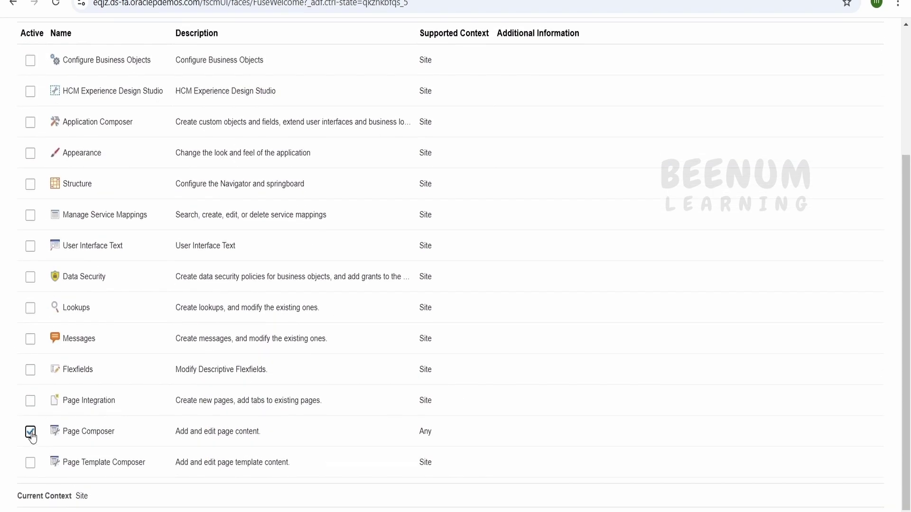
scroll(237, 458, "up", 4)
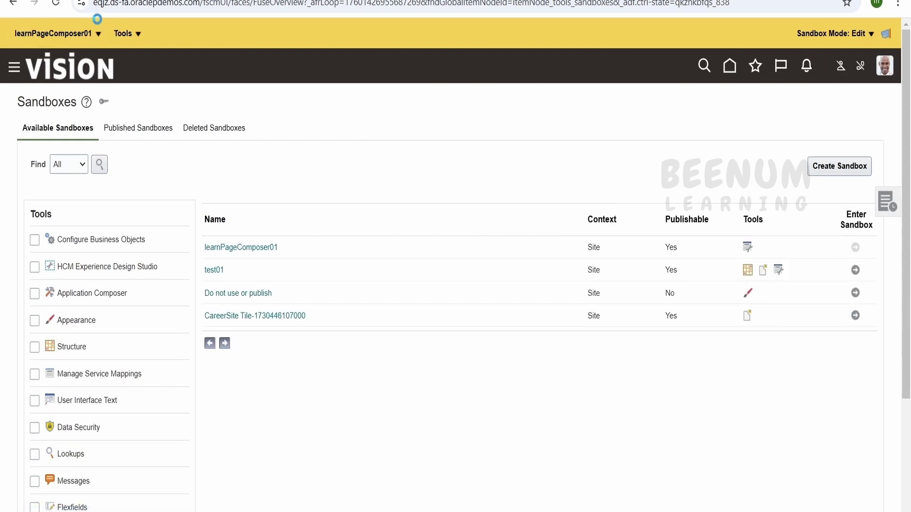
Check the sandbox menu, Tools menu and Sandbox Mode dropdown, then return to the Home page.
left_click(42, 34)
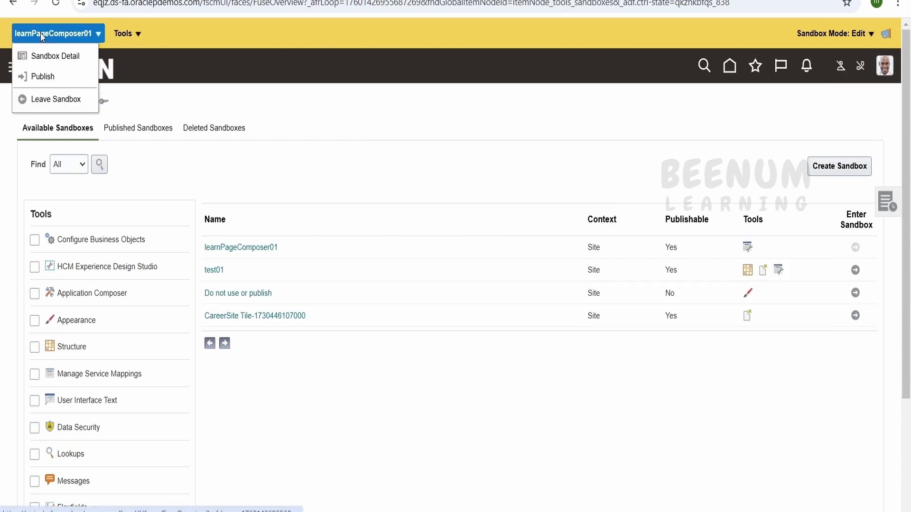
left_click(132, 35)
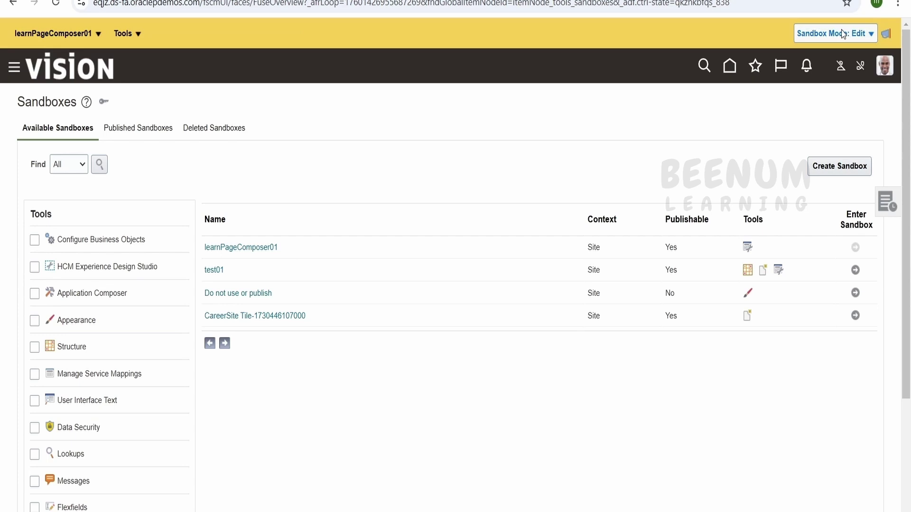
left_click(862, 34)
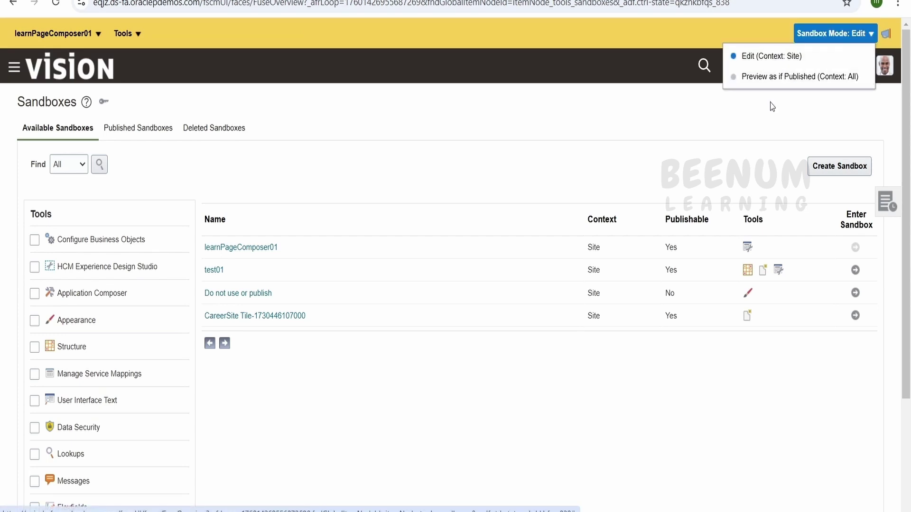
left_click(729, 67)
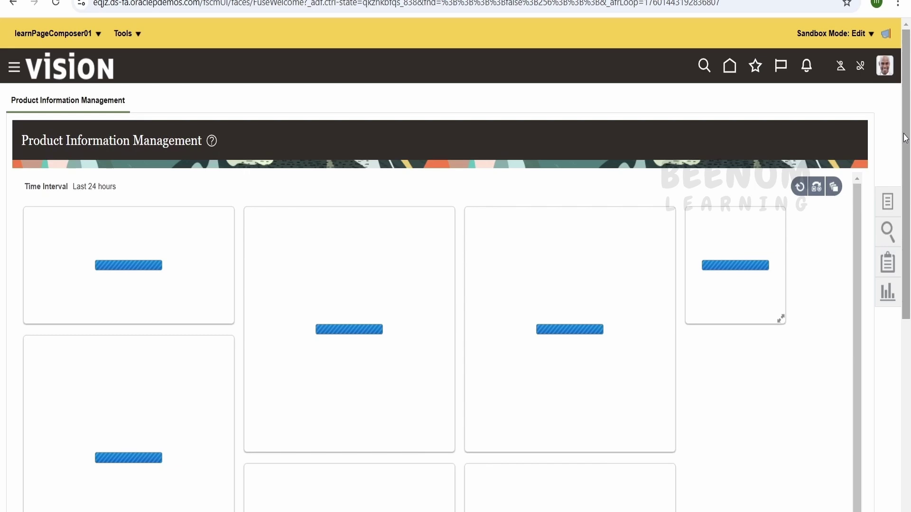
Search Manage Items for keyword abc% and open item AS85000 for organization 001.
left_click(891, 205)
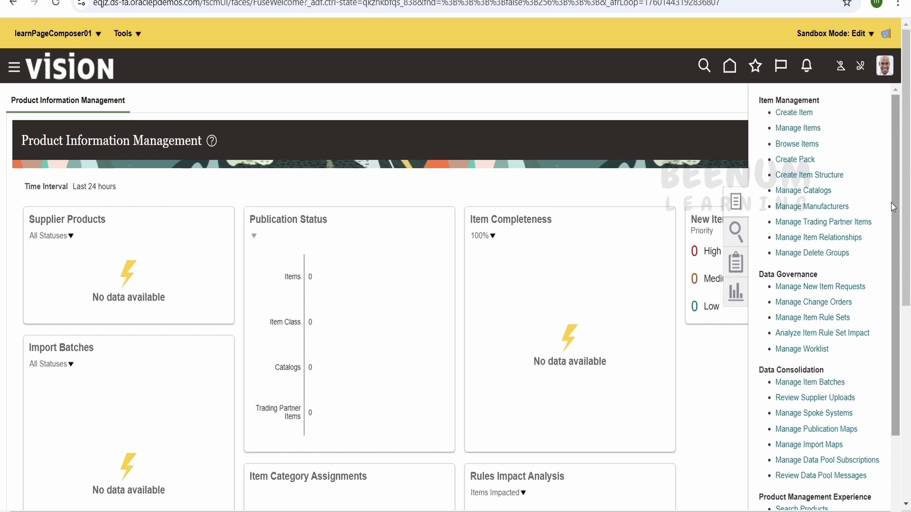
left_click(815, 129)
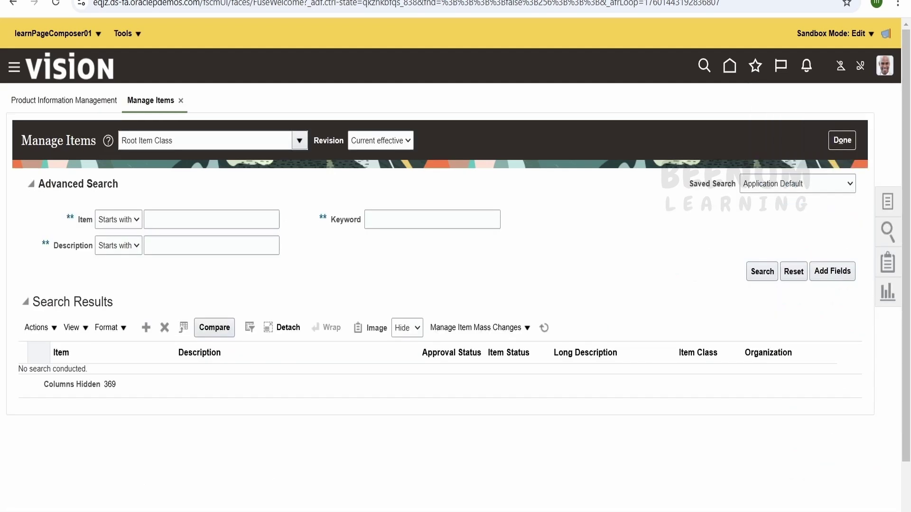
left_click(386, 217)
type("a")
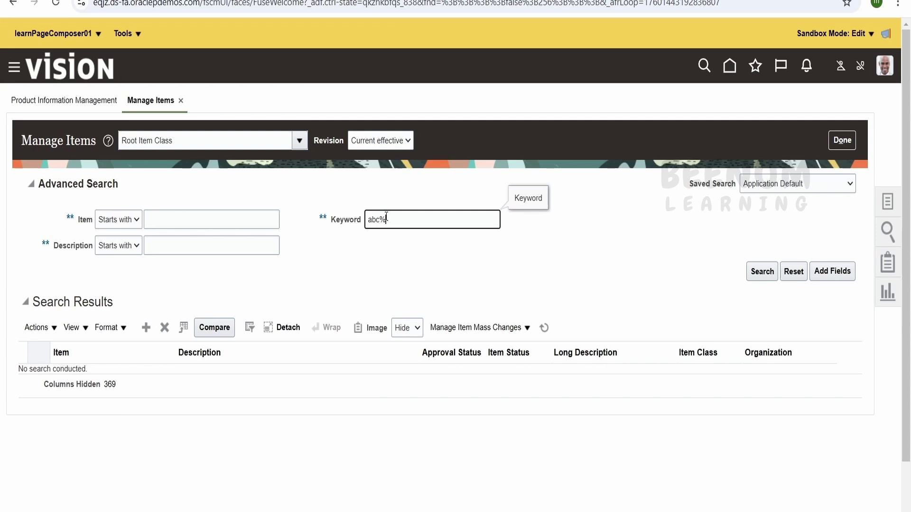
type("bc%")
left_click(759, 270)
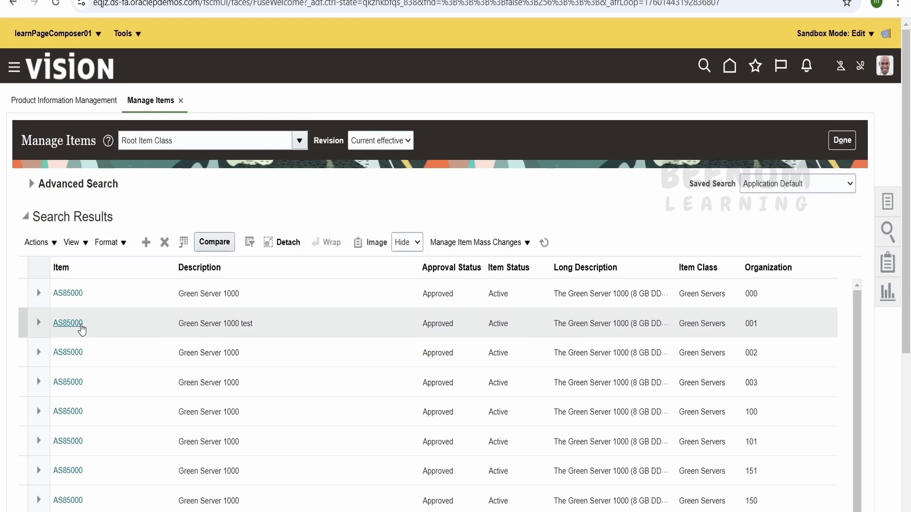
left_click(72, 323)
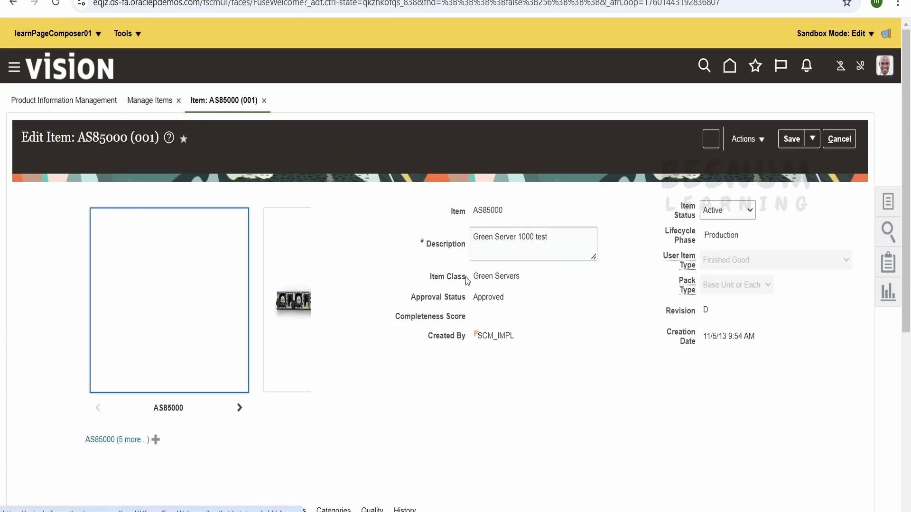
Launch Page Composer from the sandbox Tools menu and switch to Structure view.
left_click(125, 34)
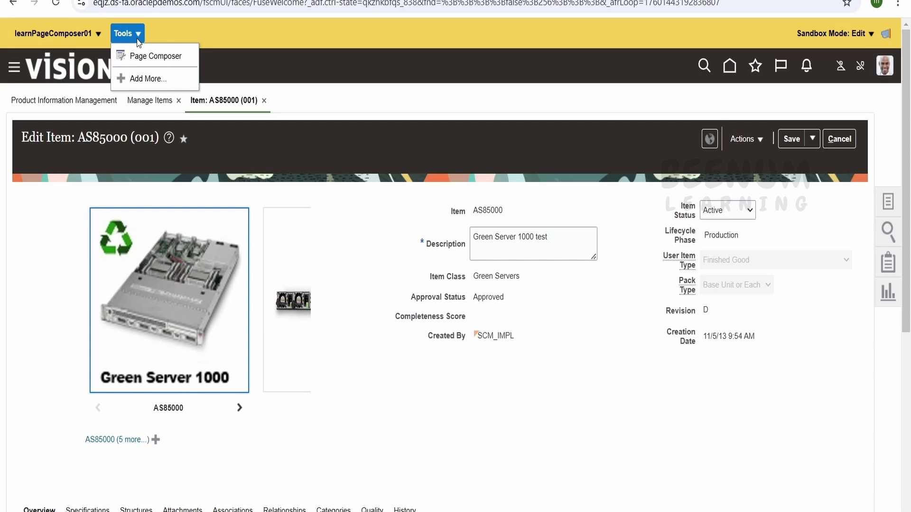
left_click(152, 58)
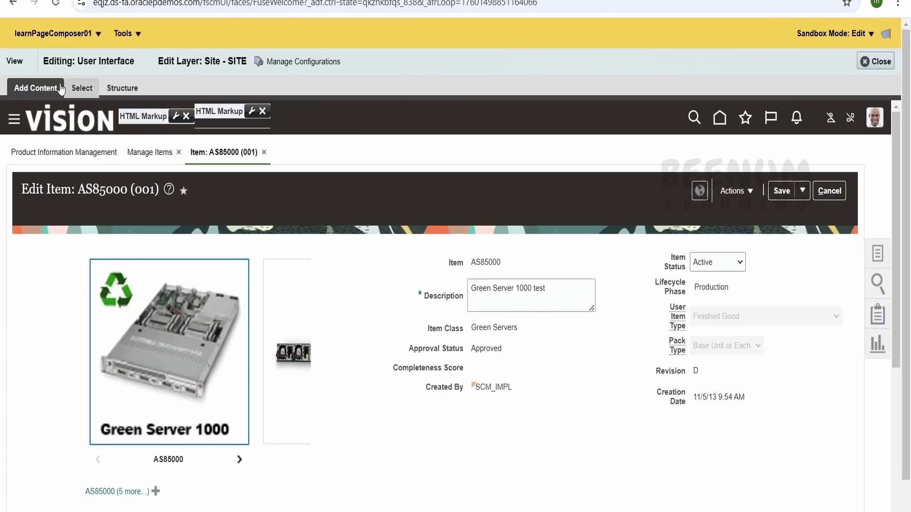
left_click(122, 89)
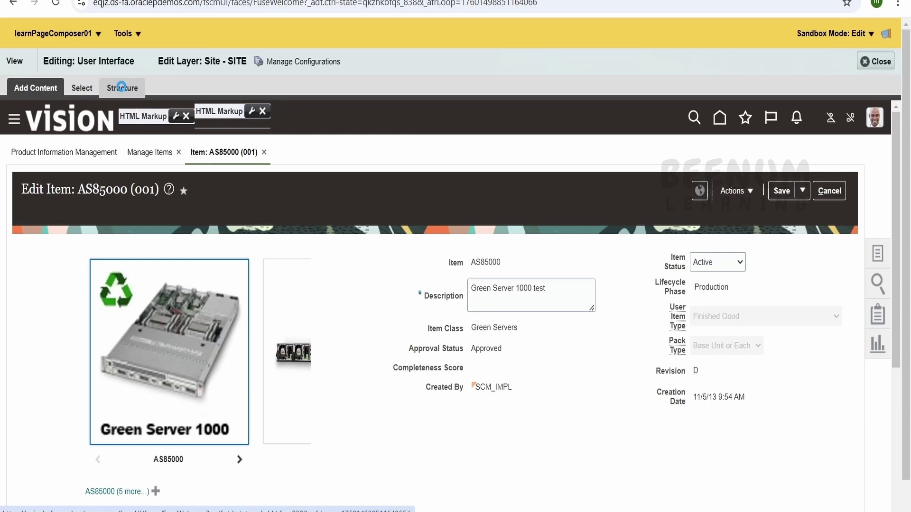
Select the Description field in Structure view and confirm editing the shared task flow.
left_click(458, 297)
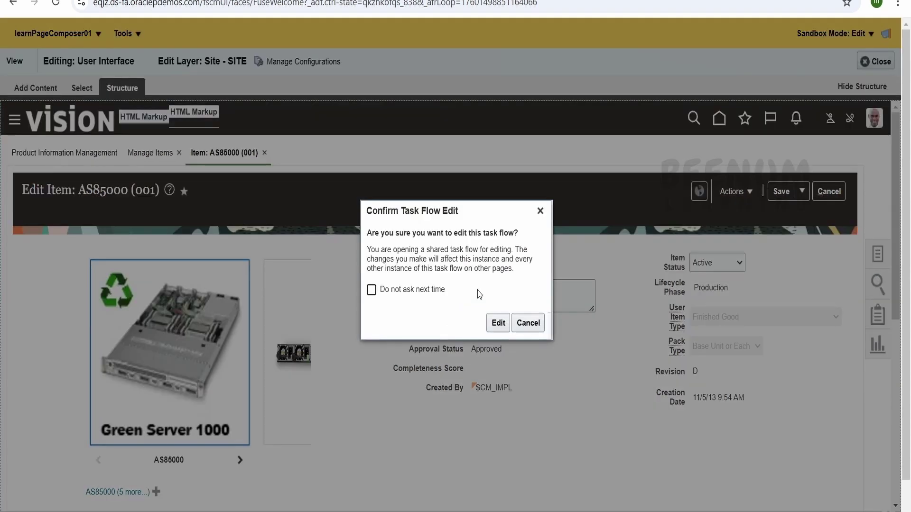
left_click(540, 208)
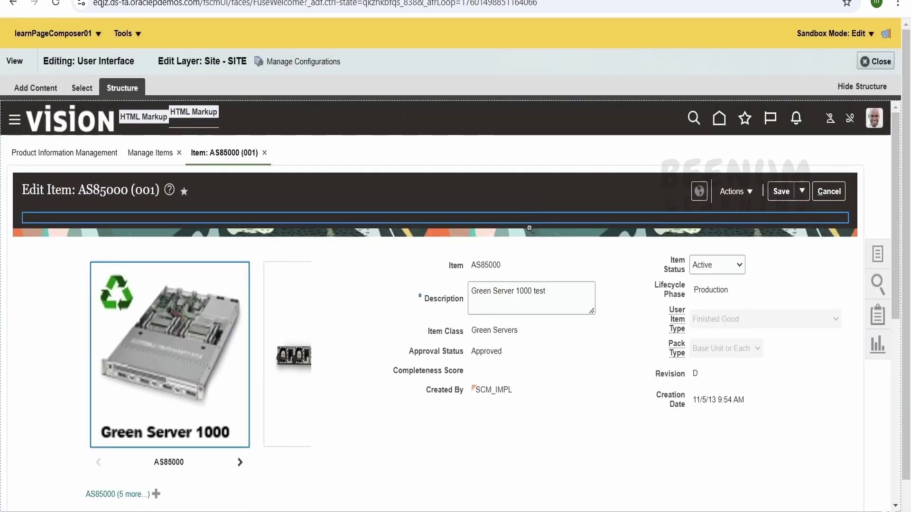
left_click(555, 294)
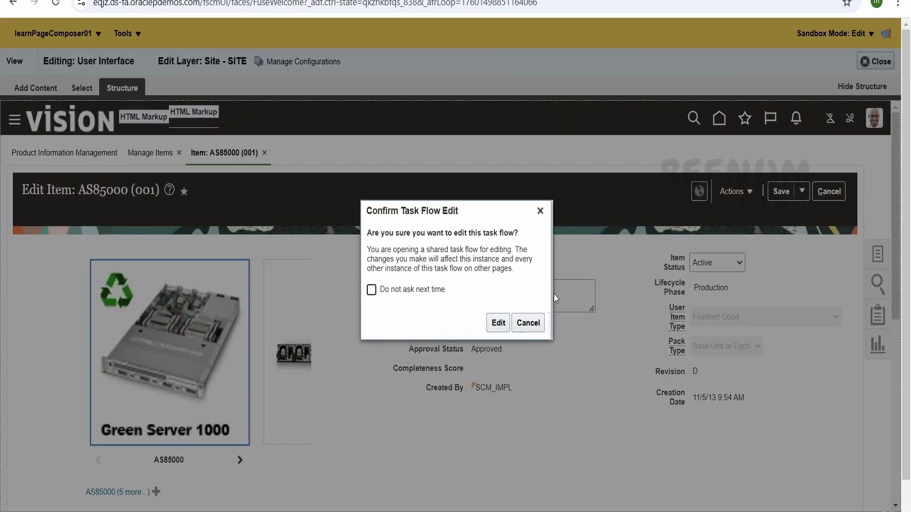
left_click(498, 323)
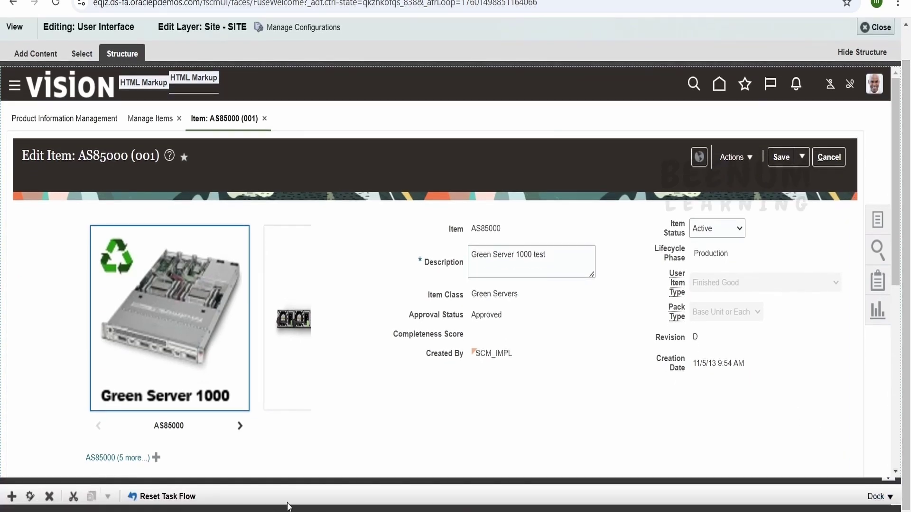
Dock the structure panel on the right and drag it wider to reveal inputText: Description.
left_click(880, 496)
left_click(868, 454)
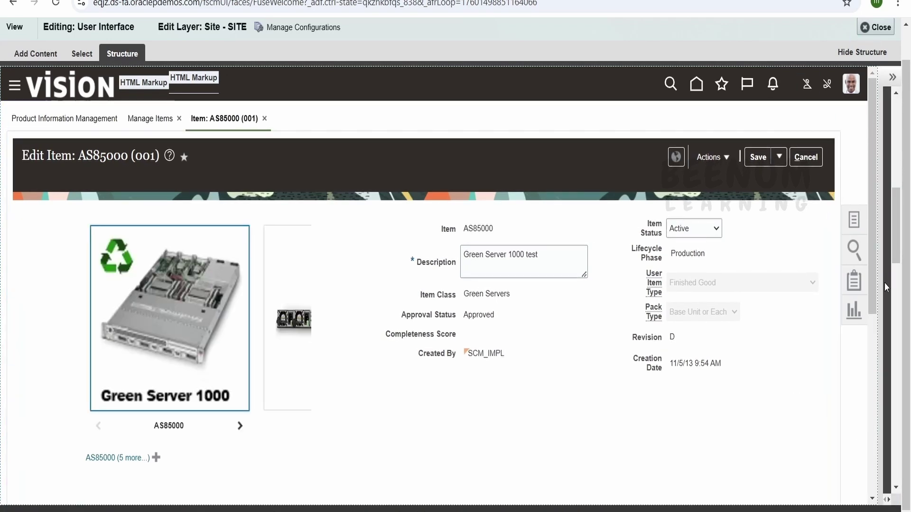
left_click_drag(878, 282, 607, 261)
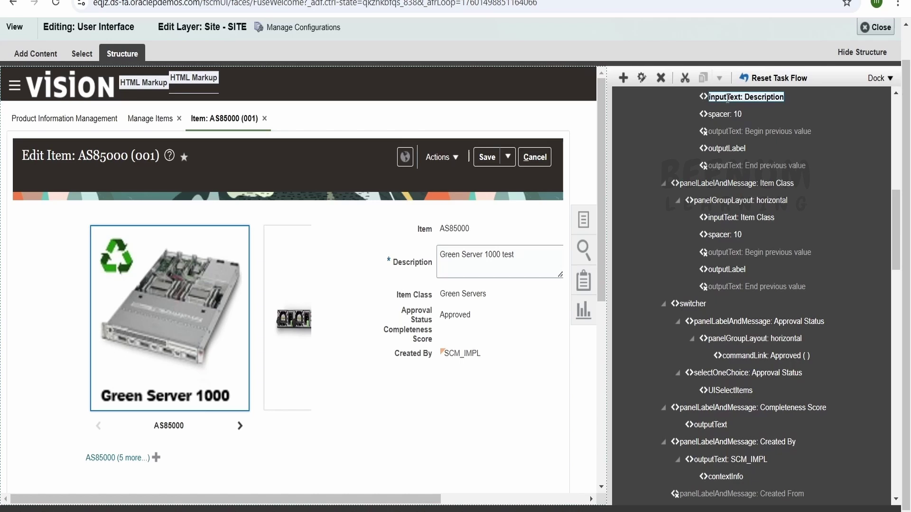
In the Description component's properties, delete the Disabled expression and check the Disabled box instead.
left_click(639, 83)
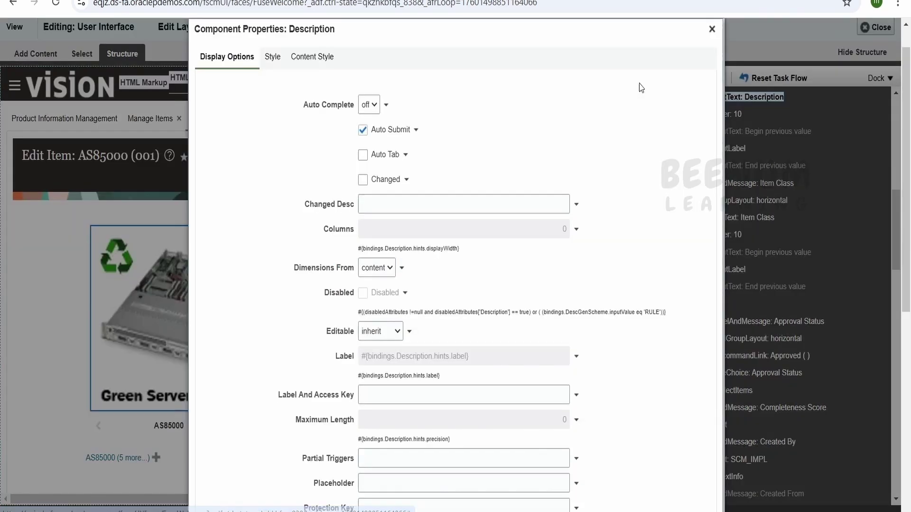
triple_click(375, 314)
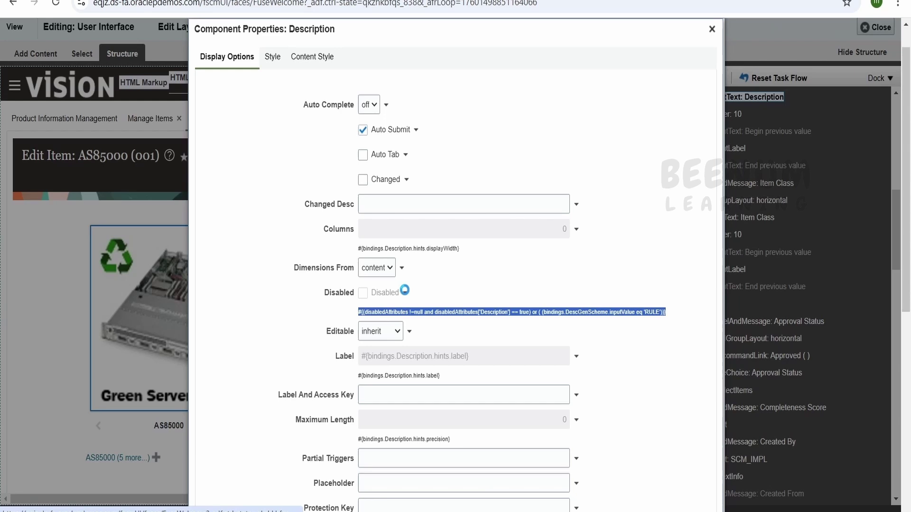
left_click(405, 292)
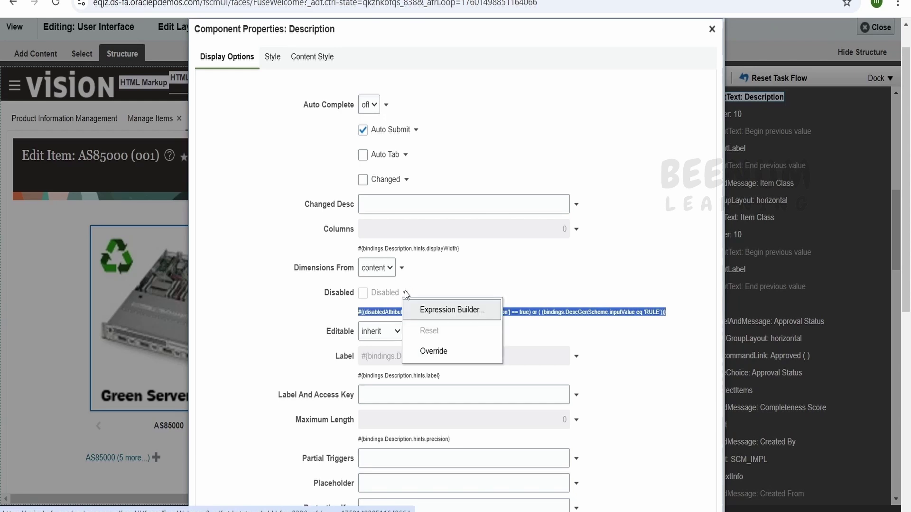
left_click(423, 308)
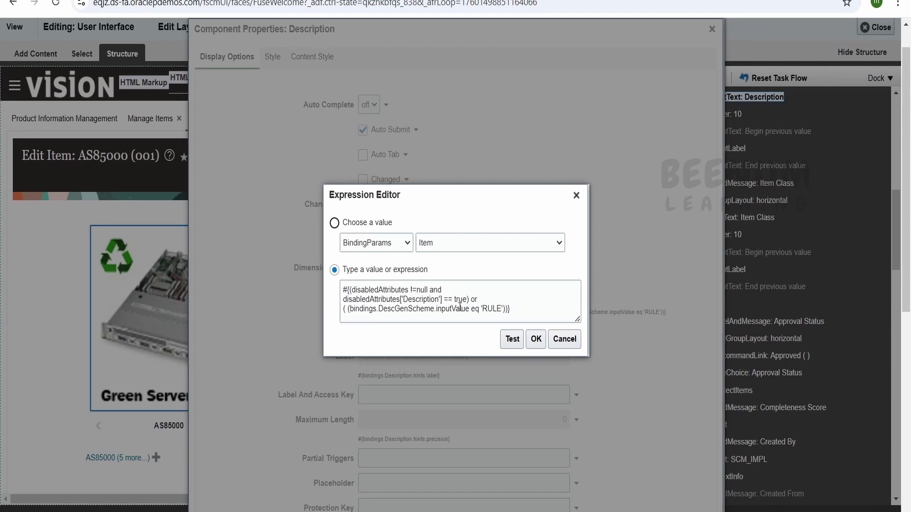
left_click_drag(526, 313, 318, 272)
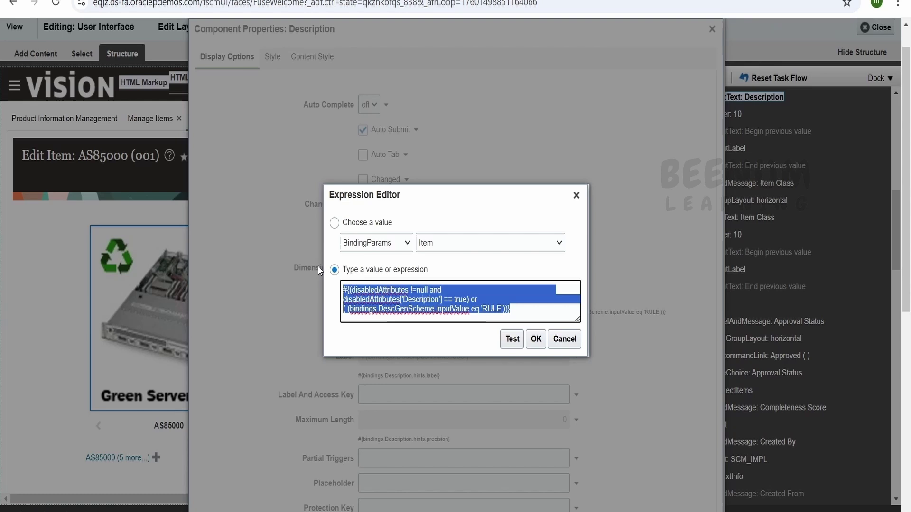
key("BackSpace")
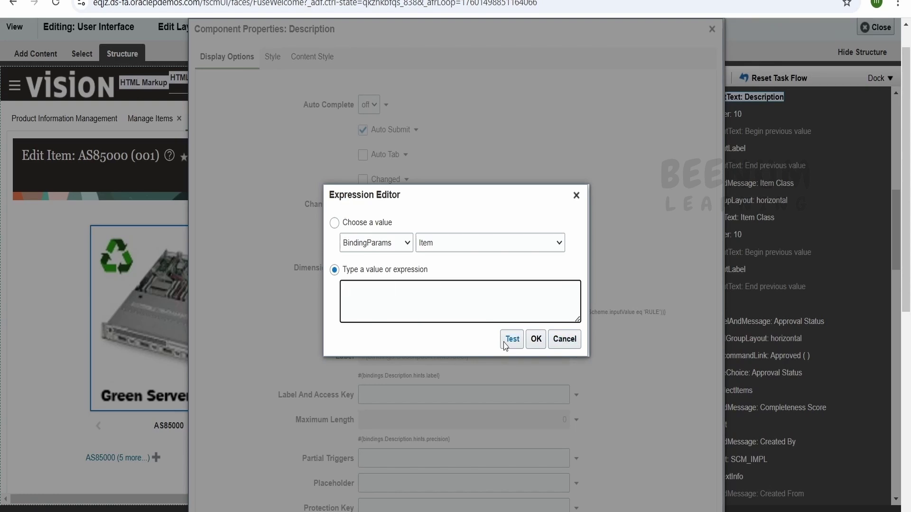
left_click(536, 339)
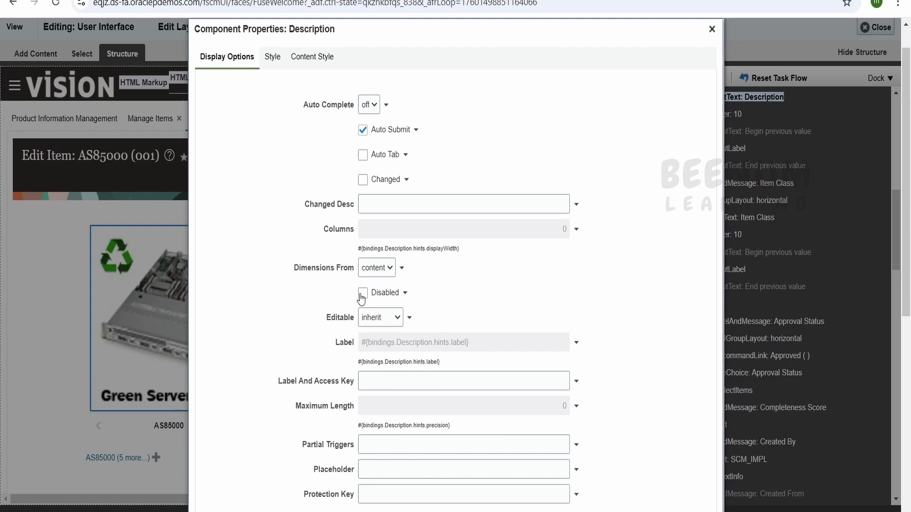
left_click(363, 293)
scroll(474, 309, "down", 3)
scroll(664, 497, "down", 5)
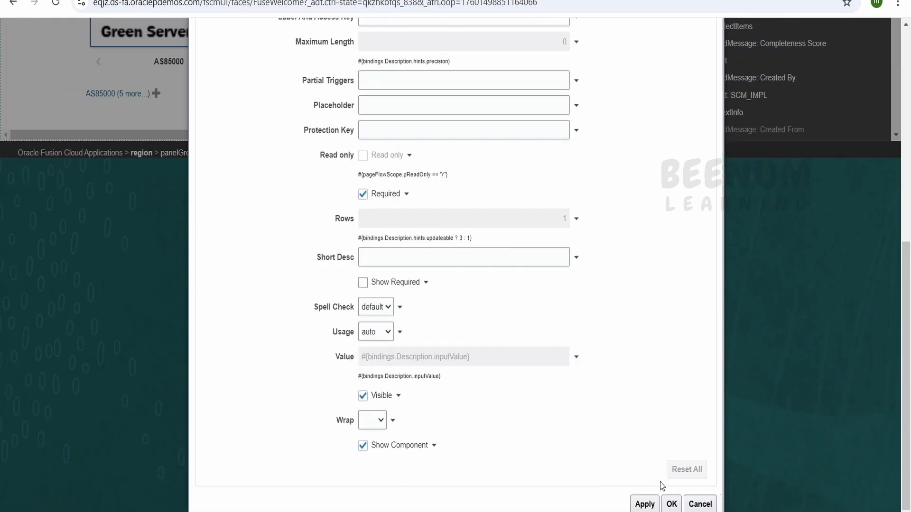
Apply the Description change, close Page Composer, and confirm the Description text can't be edited.
left_click(671, 504)
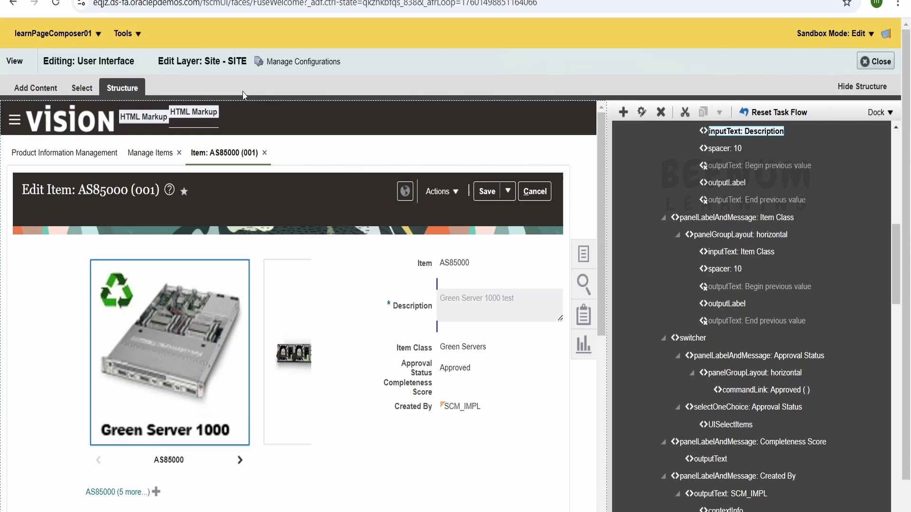
left_click(878, 62)
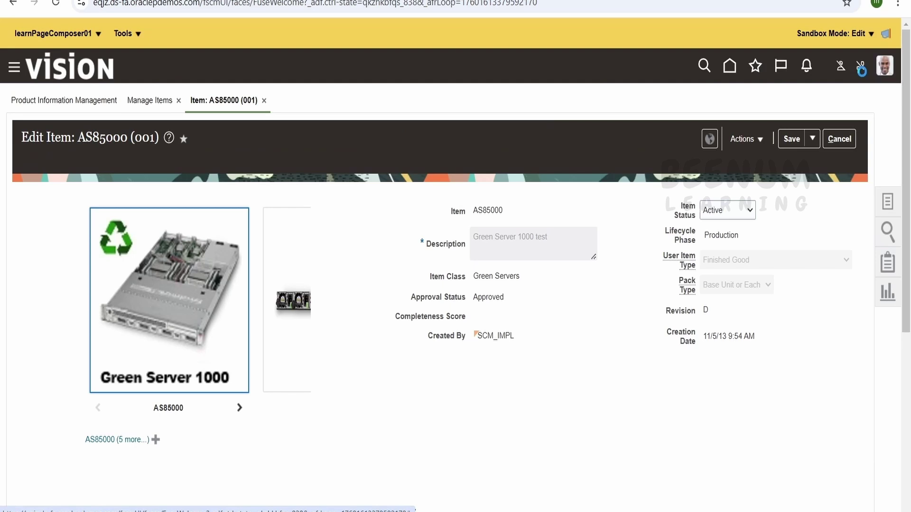
double_click(547, 252)
triple_click(569, 241)
left_click(564, 260)
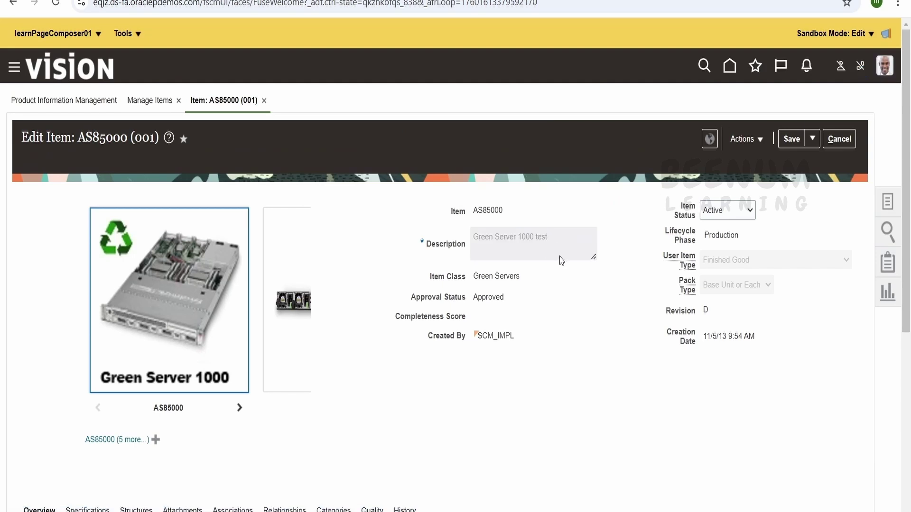
triple_click(563, 259)
Open the Item Status choices, keep it Active, and scroll through the Edit Item page.
left_click(710, 209)
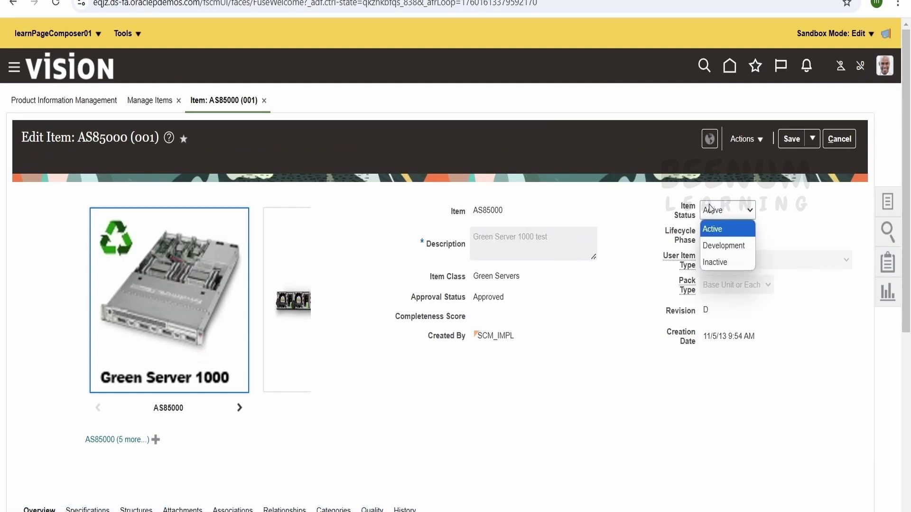
left_click(747, 199)
scroll(494, 329, "down", 4)
scroll(524, 201, "down", 2)
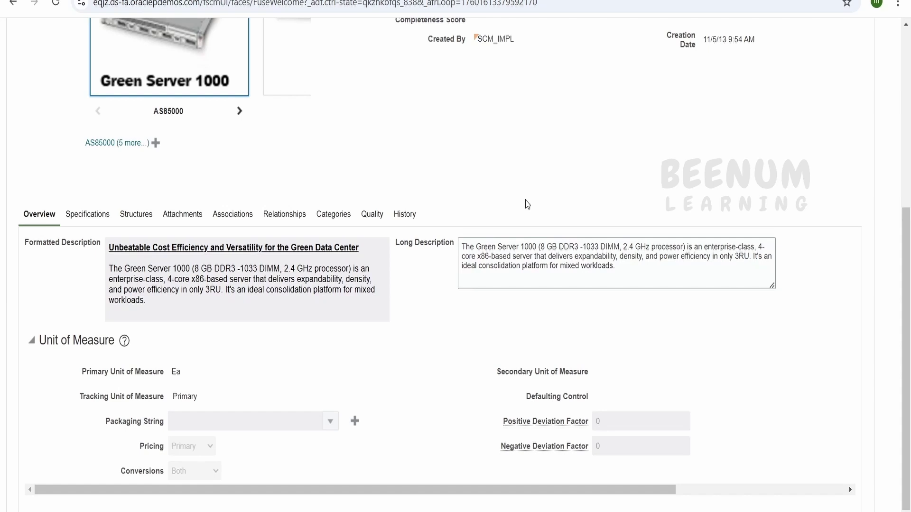
scroll(563, 203, "up", 5)
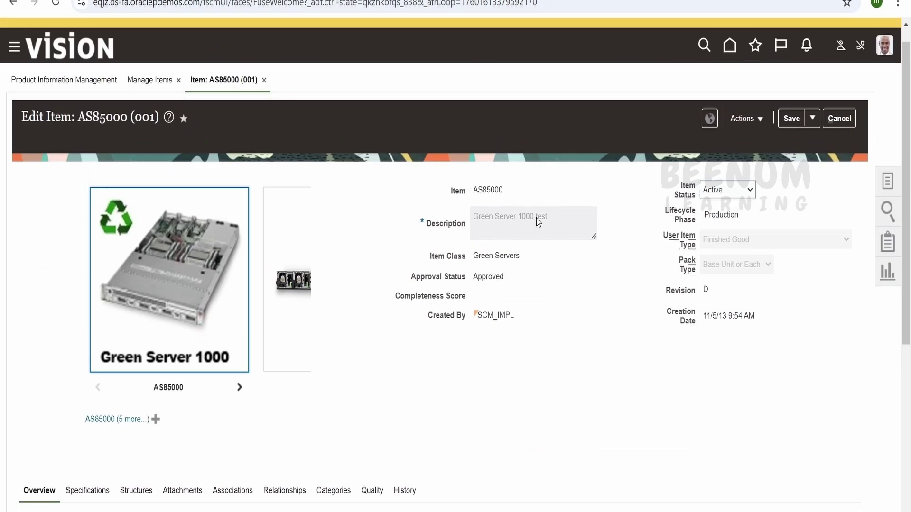
Check the learnPageComposer01 sandbox without publishing and relaunch Page Composer on Edit Item AS85000 (001).
scroll(166, 174, "up", 1)
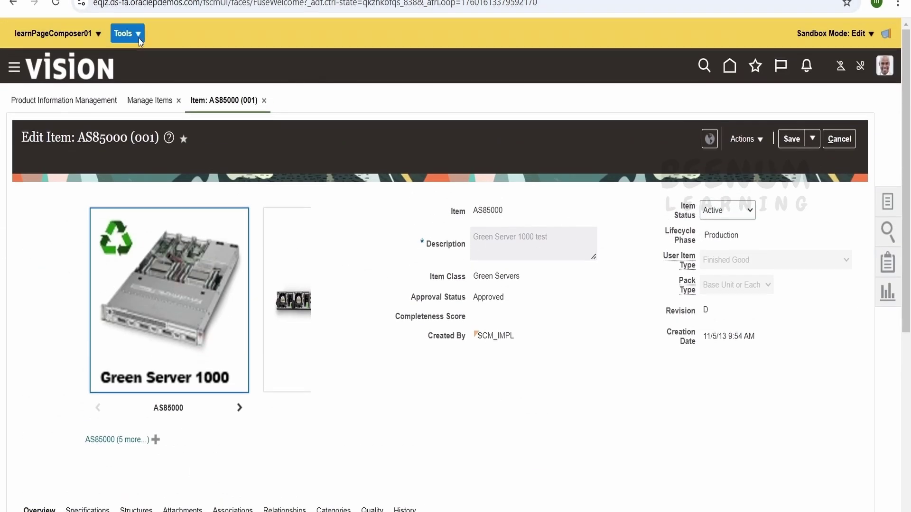
left_click(127, 33)
left_click(53, 33)
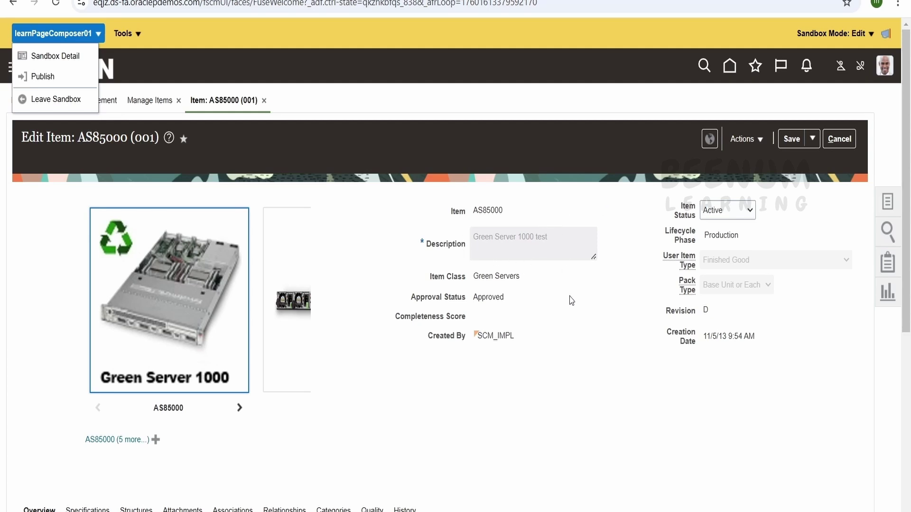
left_click(547, 337)
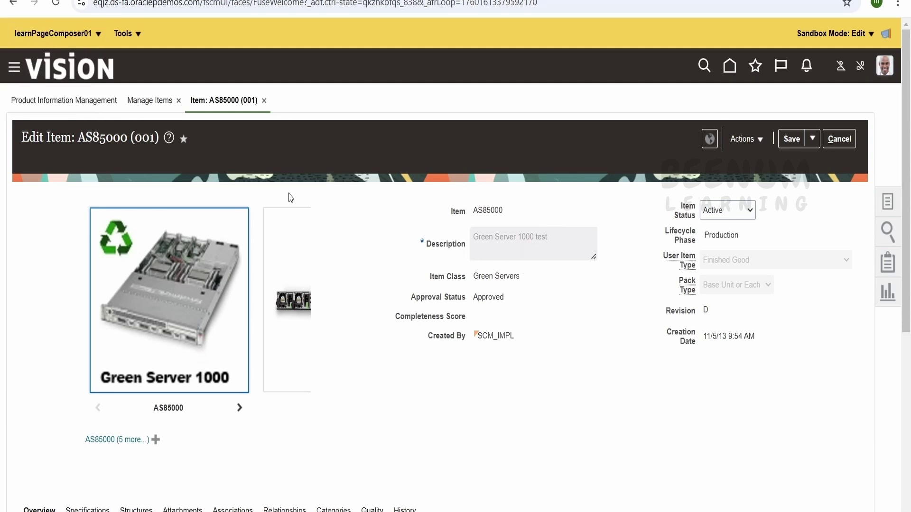
left_click(125, 34)
left_click(145, 52)
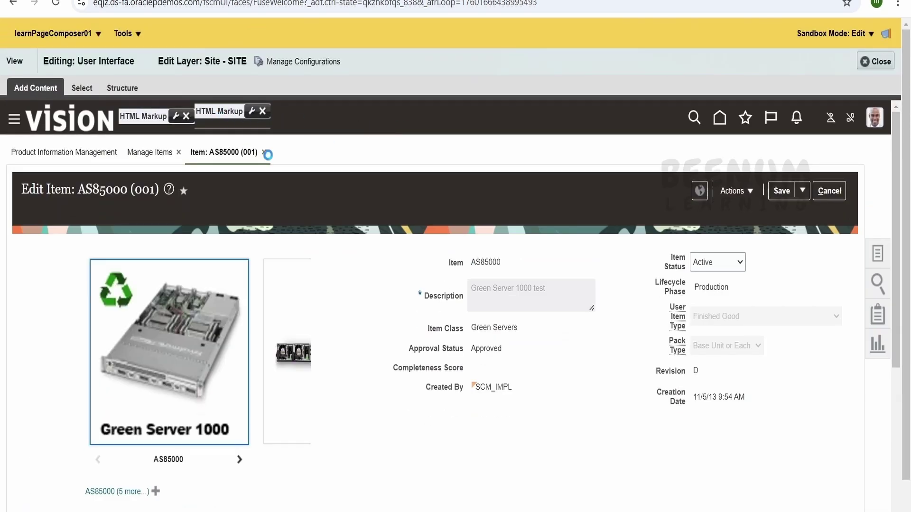
In Select mode, open the Item field's component properties and cancel without changing its Label.
left_click(86, 88)
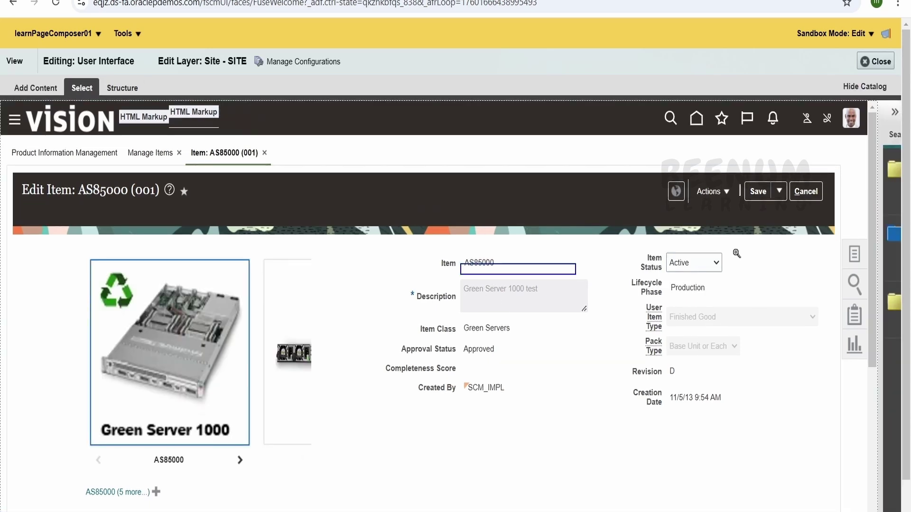
left_click(571, 267)
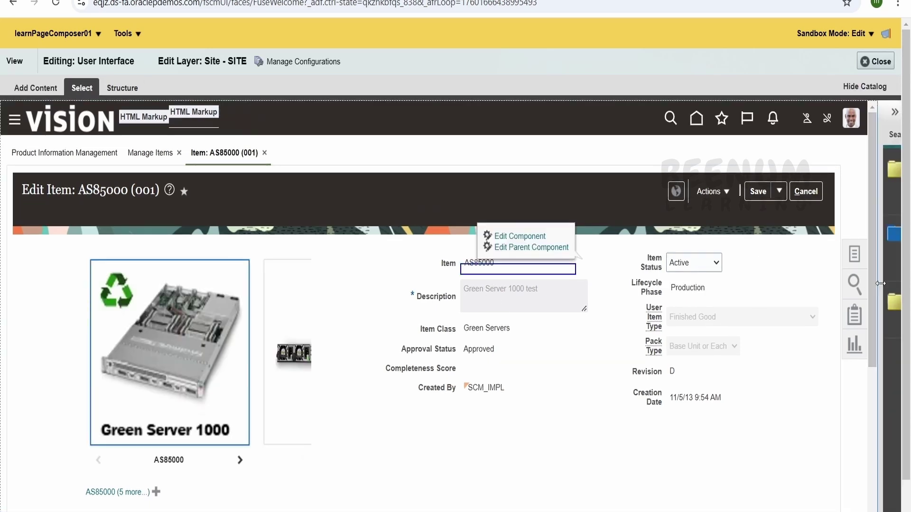
left_click(516, 240)
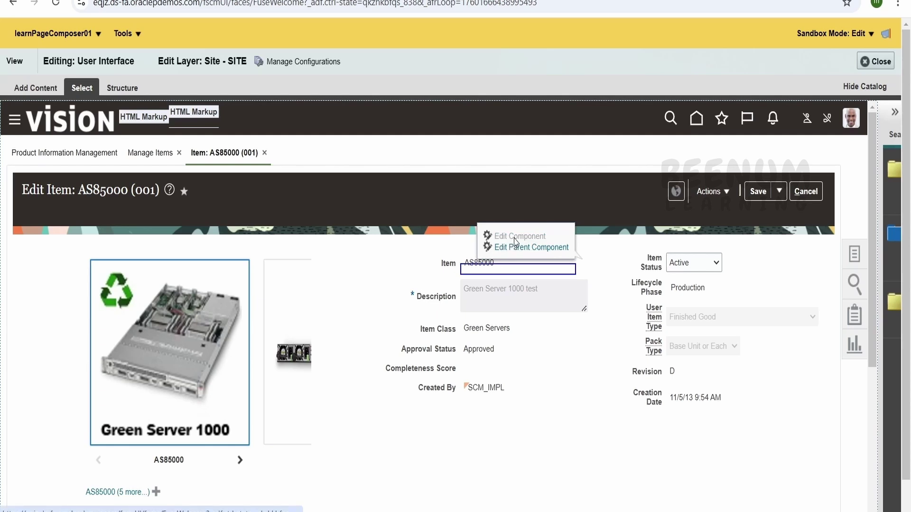
left_click(517, 247)
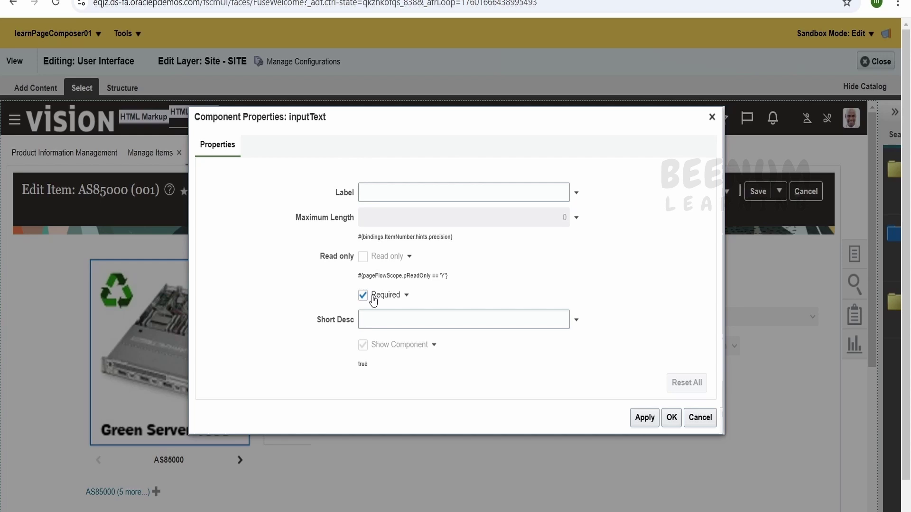
left_click(394, 192)
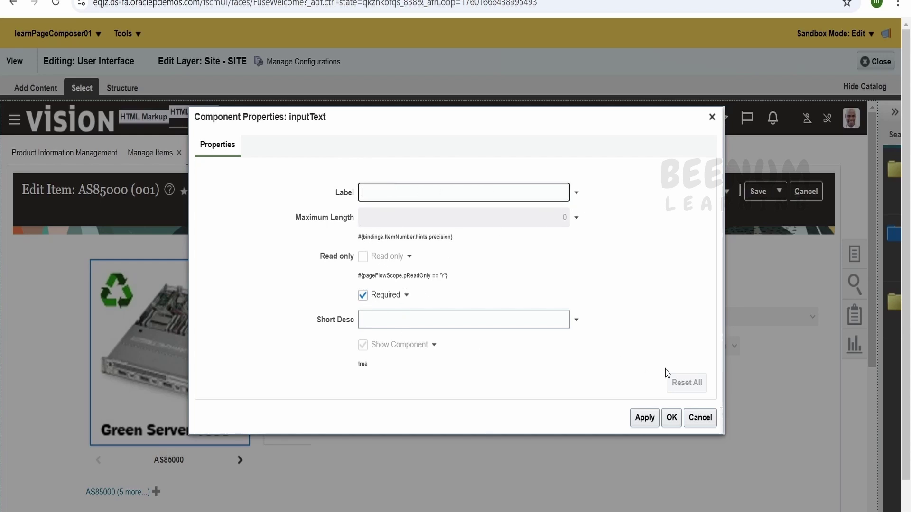
left_click(700, 418)
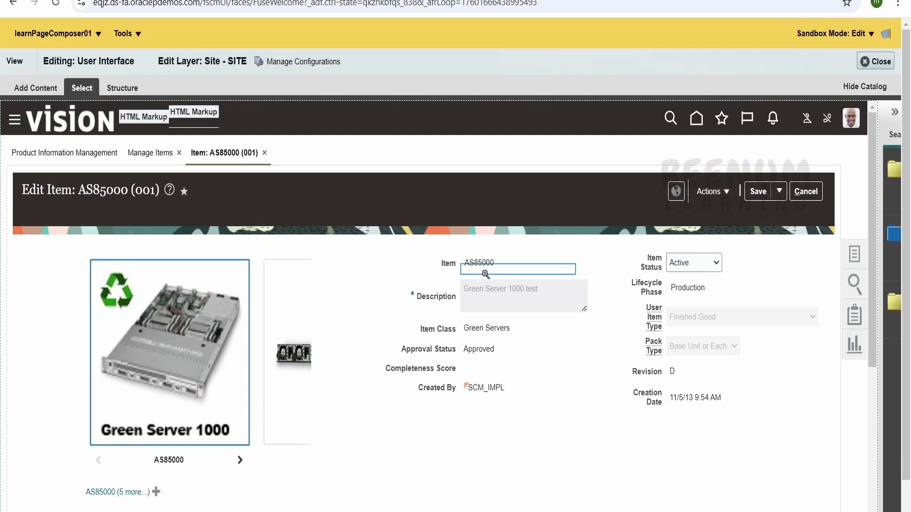
Widen the Structure pane and select Item Class, then Approval Status, in the component tree.
left_click(116, 87)
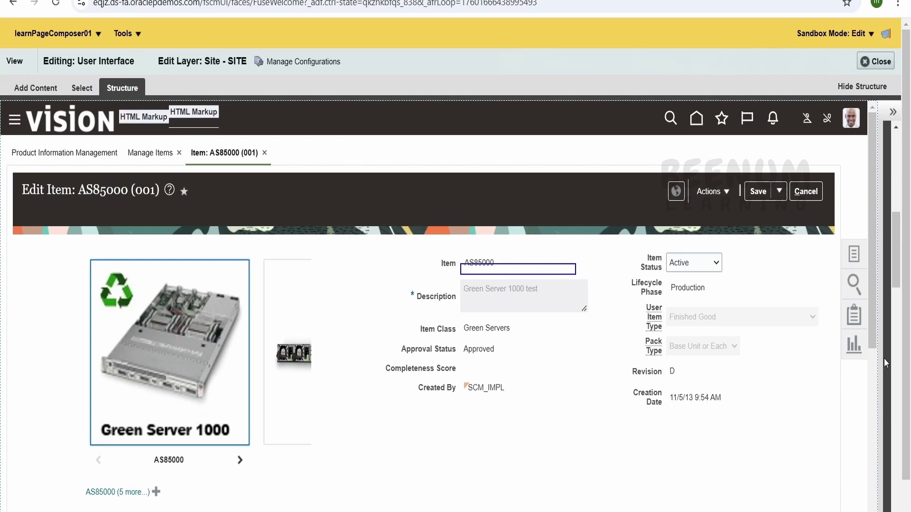
left_click_drag(878, 357, 660, 335)
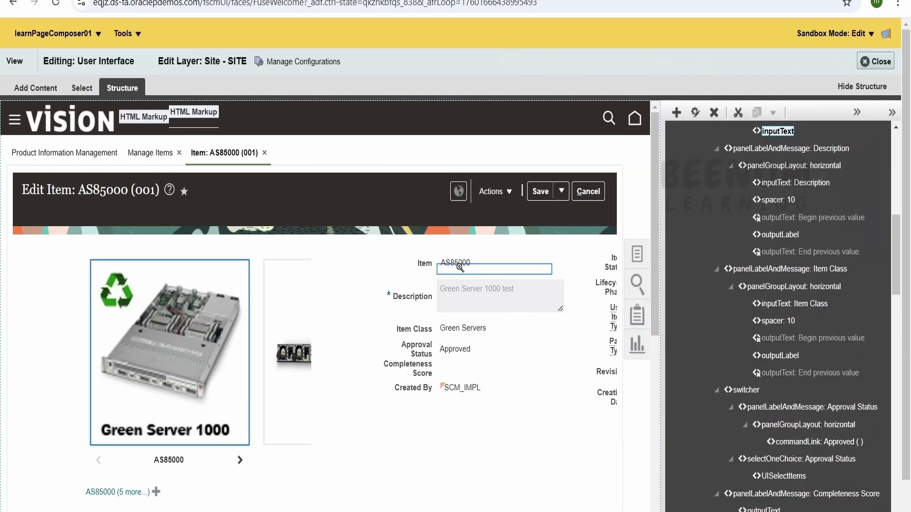
left_click(458, 331)
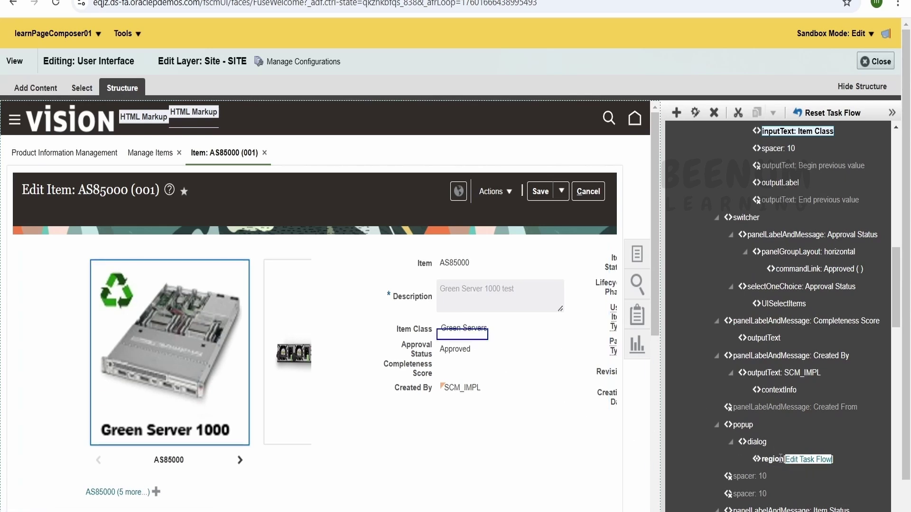
left_click(462, 357)
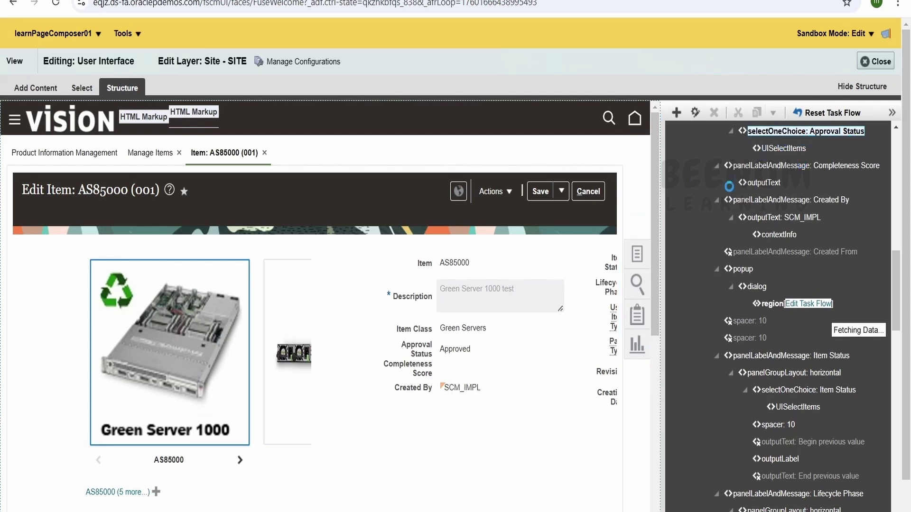
left_click(449, 358)
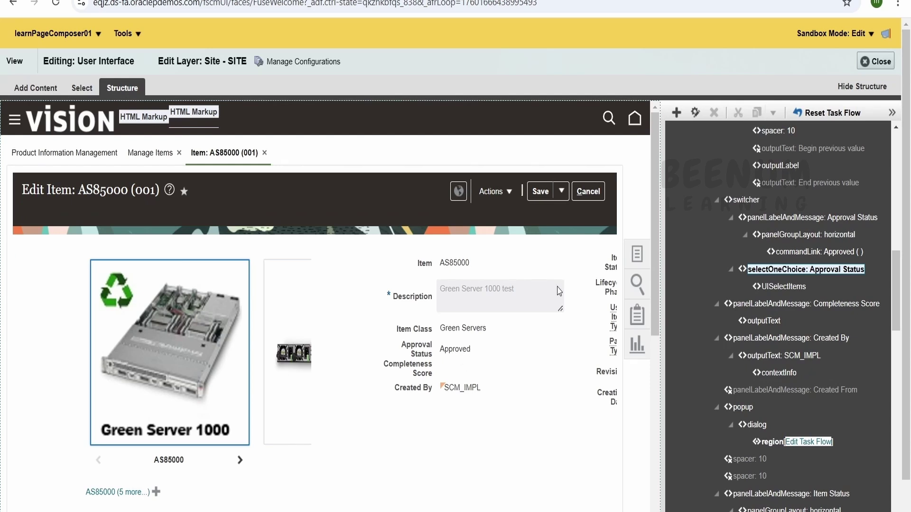
Switch to the Guidelines for Using Page Composer help article and scroll to its Related Topics.
scroll(454, 363, "down", 1)
key("ctrl+Tab")
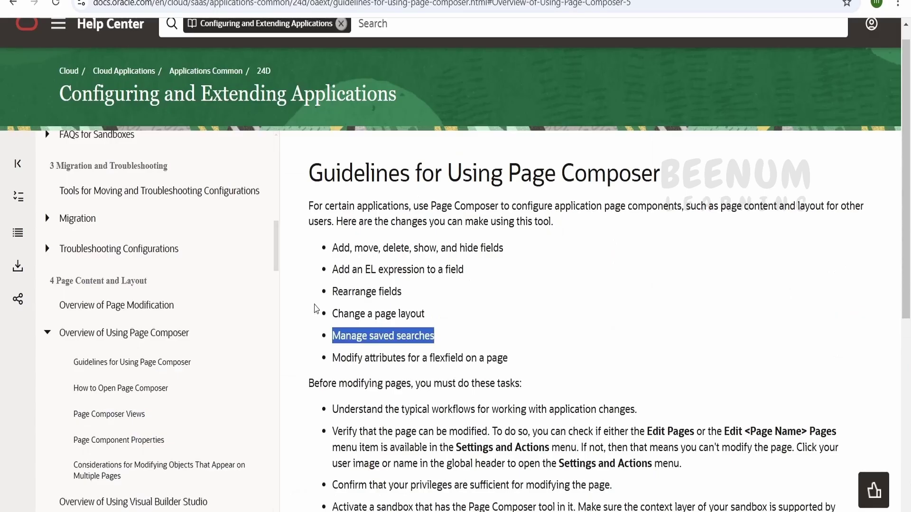
scroll(327, 341, "down", 1)
scroll(325, 355, "down", 5)
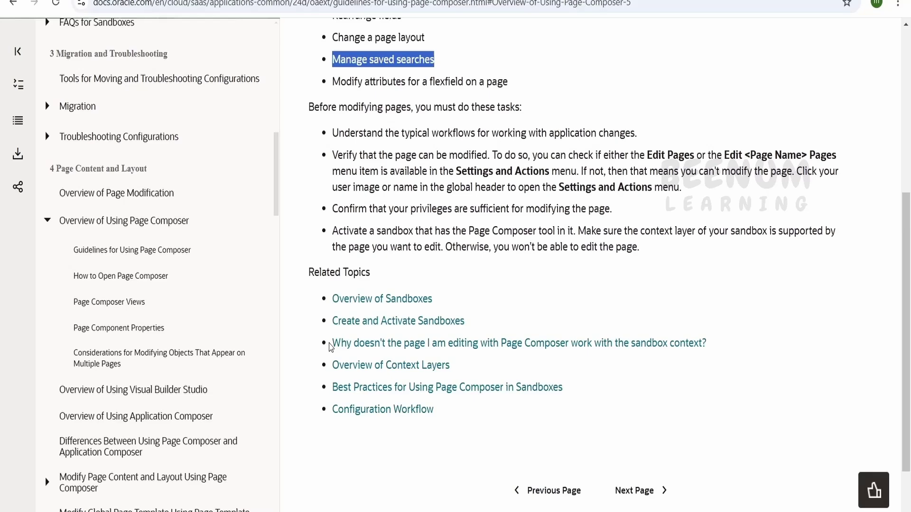